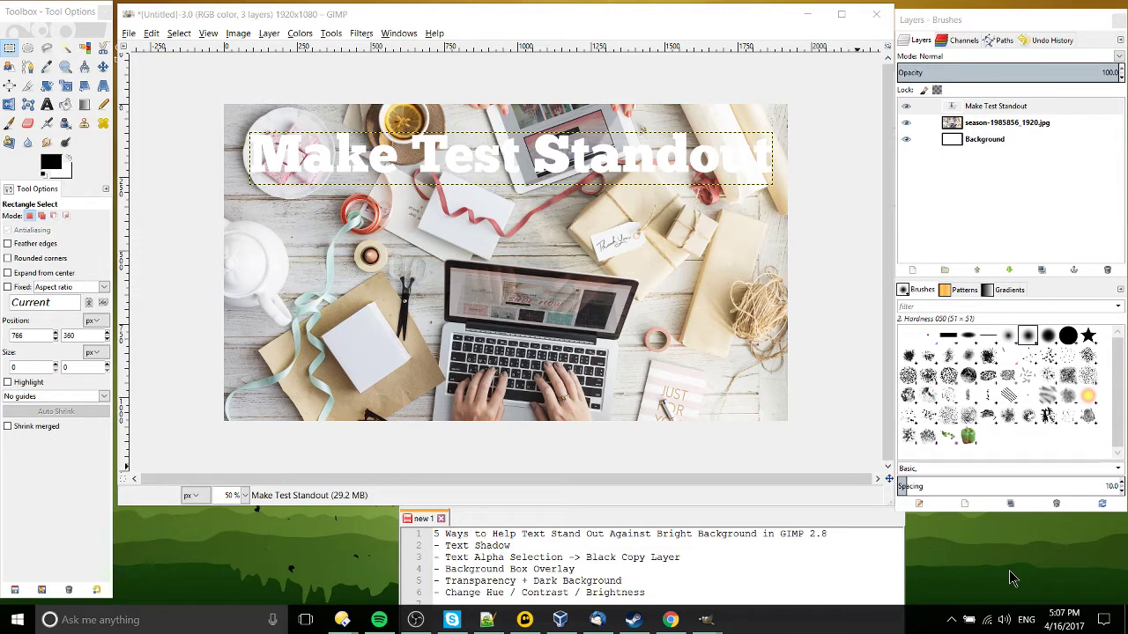
Add a drop shadow to the title: offset 4×4, blur 35, opacity 90, with canvas resizing off
{"action": "left_click", "coordinate": [758, 392]}
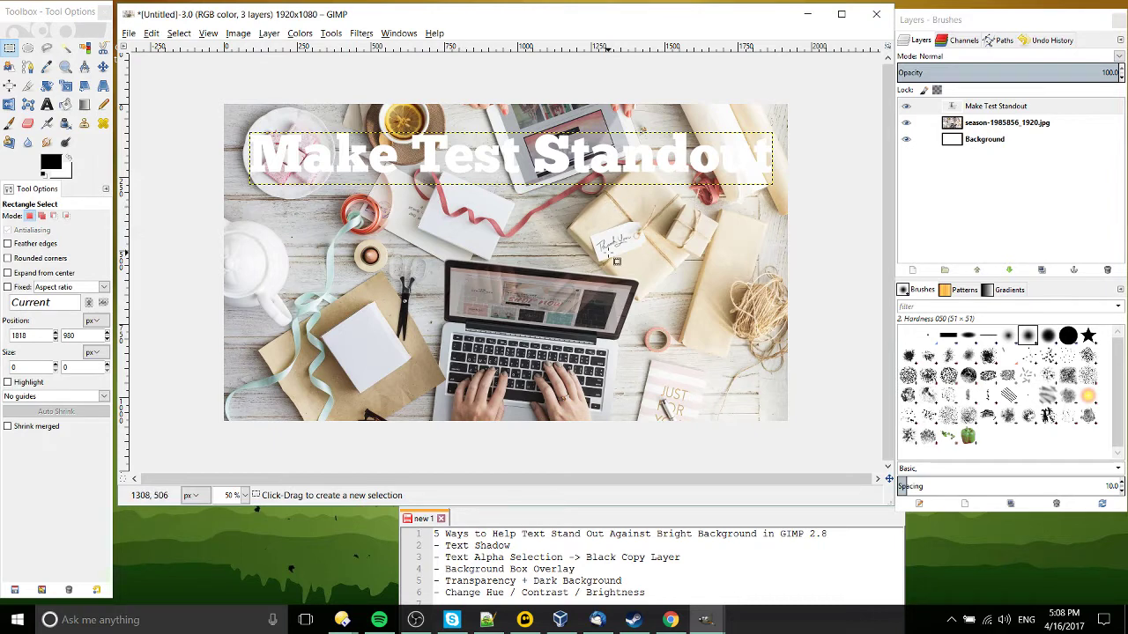
{"action": "left_click", "coordinate": [361, 34]}
{"action": "mouse_move", "coordinate": [397, 151]}
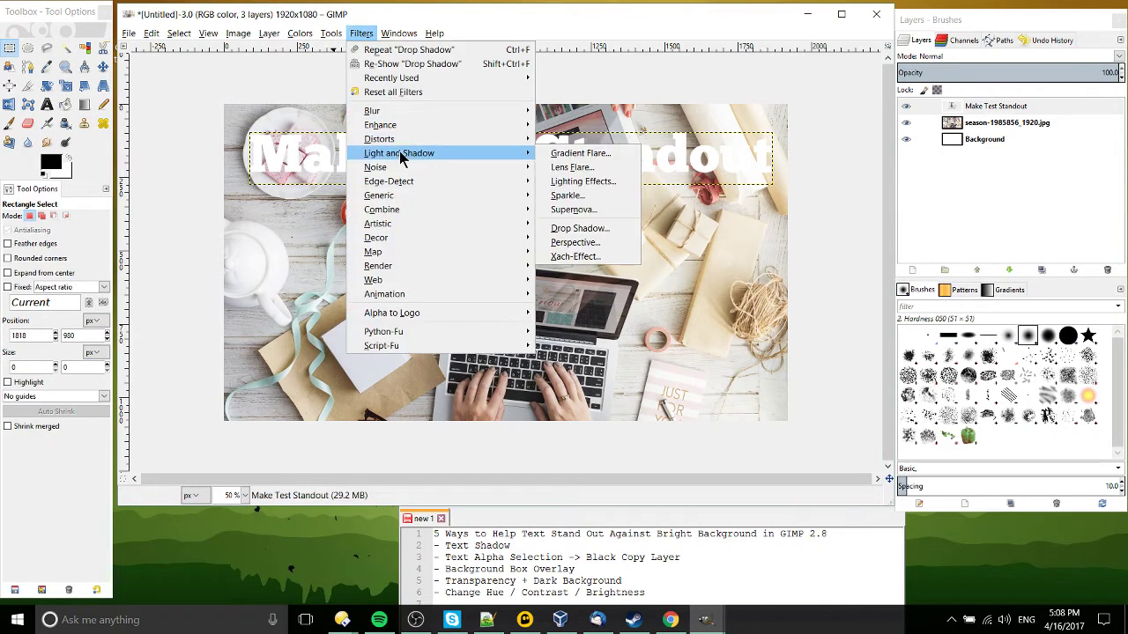
{"action": "left_click", "coordinate": [602, 228]}
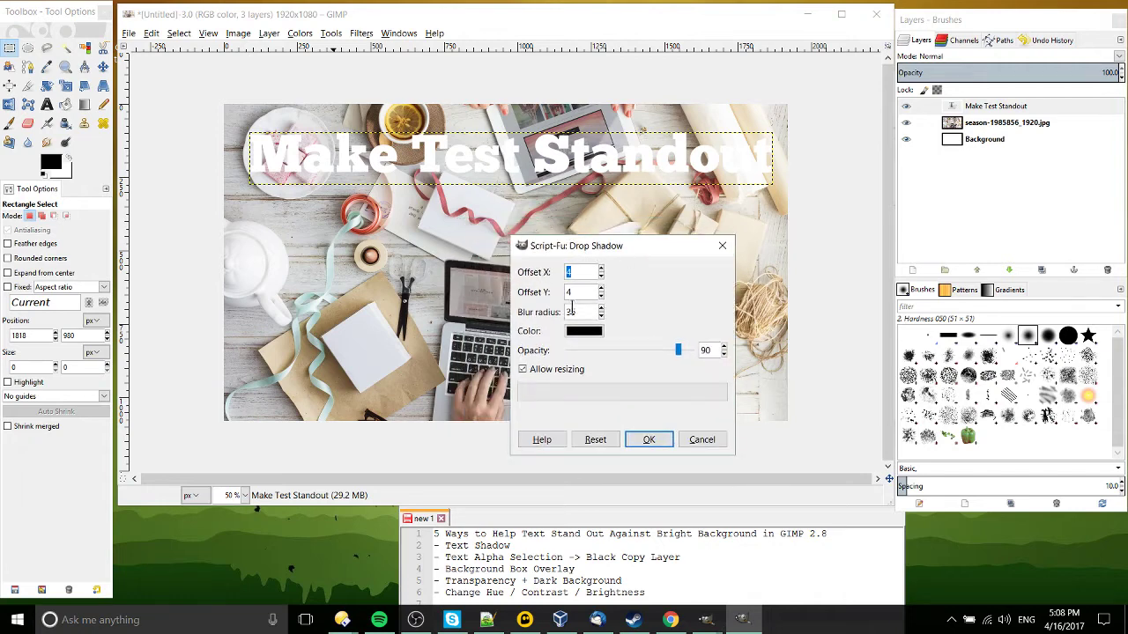
{"action": "key", "text": "Tab"}
{"action": "left_click", "coordinate": [541, 371]}
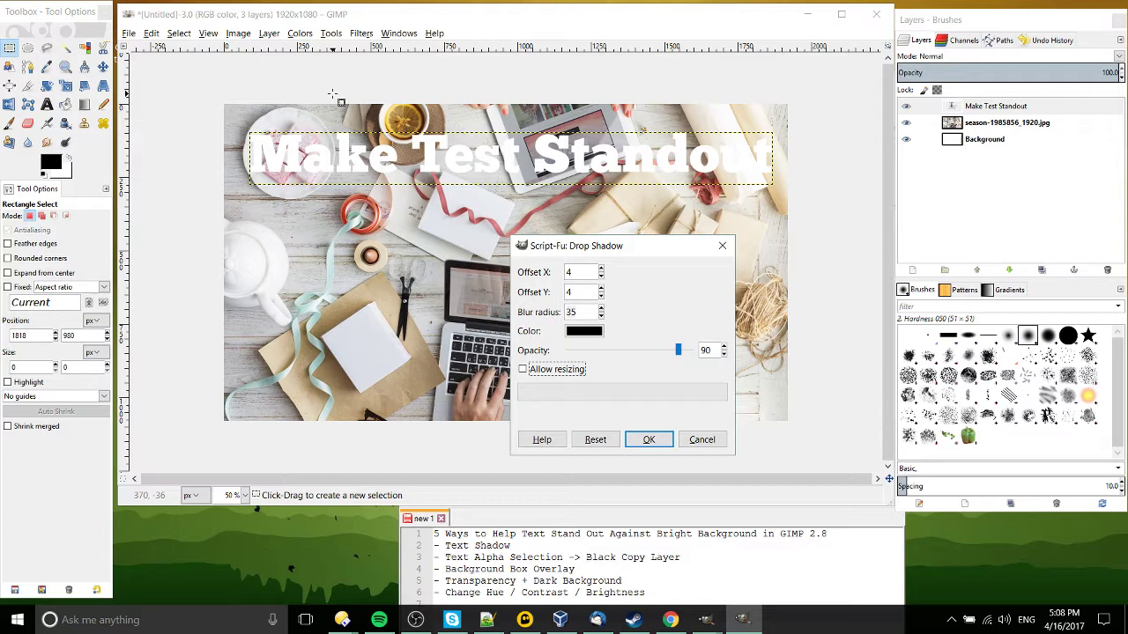
{"action": "left_click", "coordinate": [650, 442]}
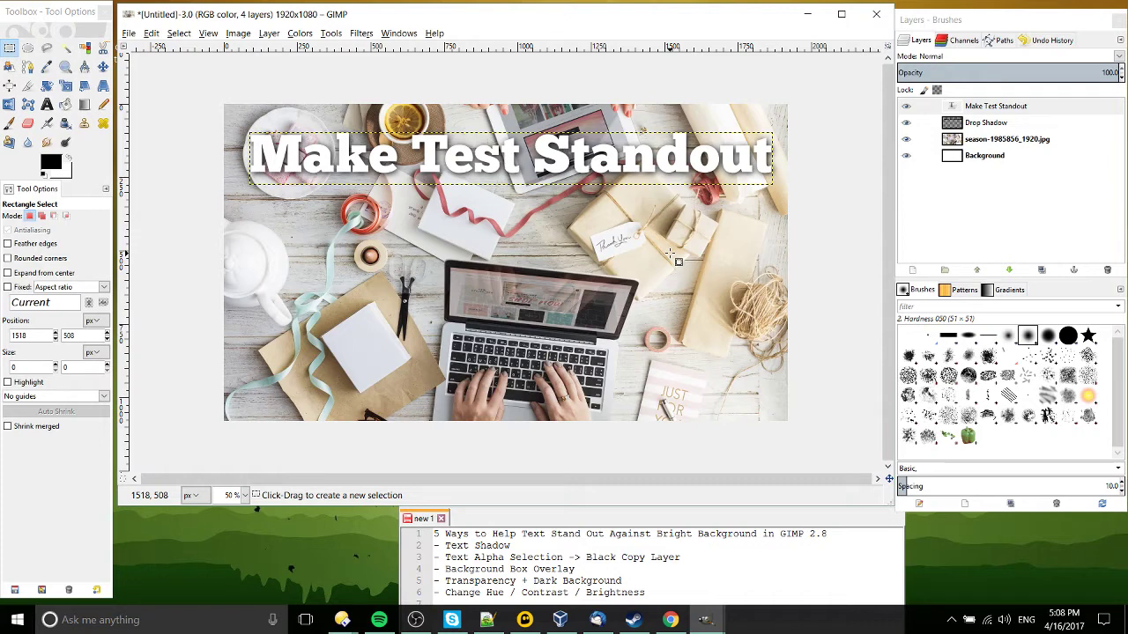
Delete the Drop Shadow layer, select the title's letter shapes with Alpha to Selection, and add a transparent layer
{"action": "left_click", "coordinate": [991, 122]}
{"action": "left_click", "coordinate": [1108, 270]}
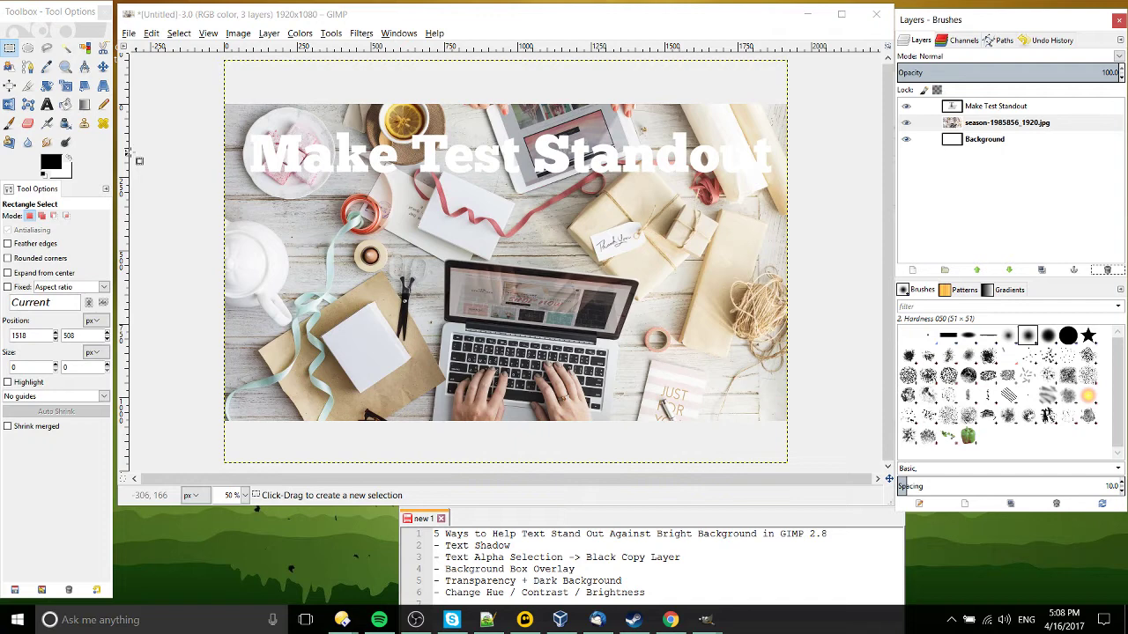
{"action": "left_click", "coordinate": [968, 109]}
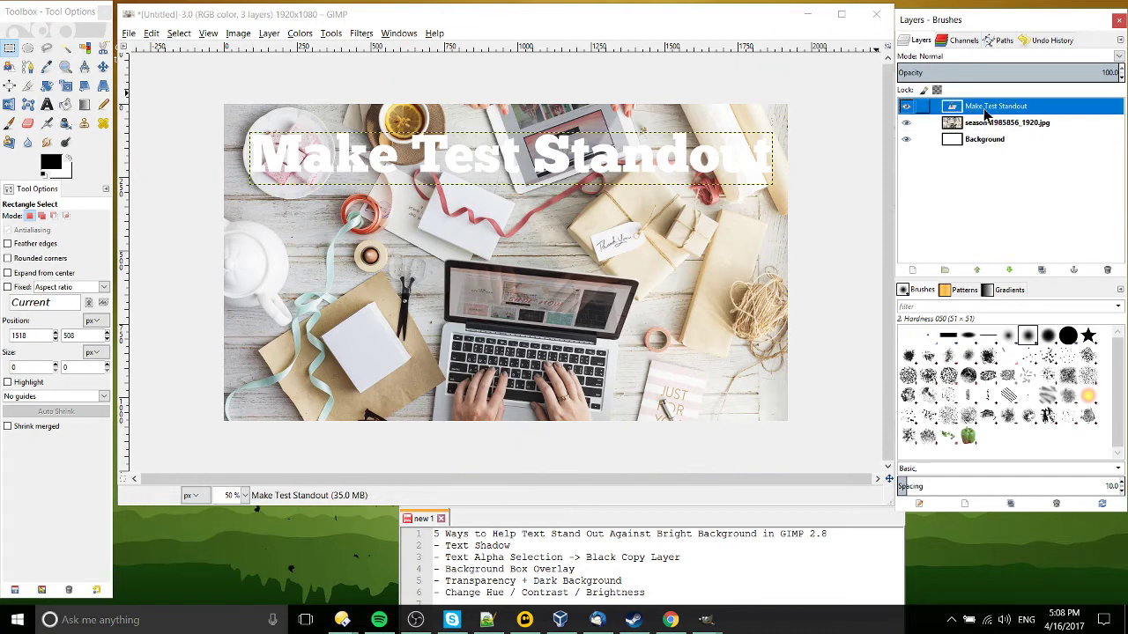
{"action": "right_click", "coordinate": [995, 109]}
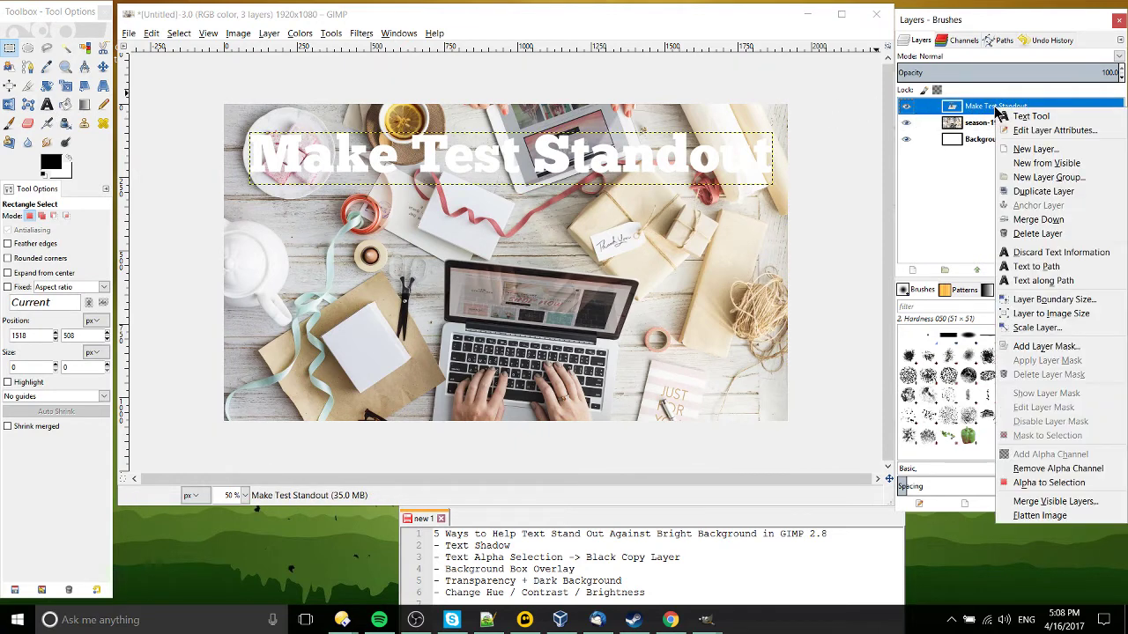
{"action": "left_click", "coordinate": [1062, 484]}
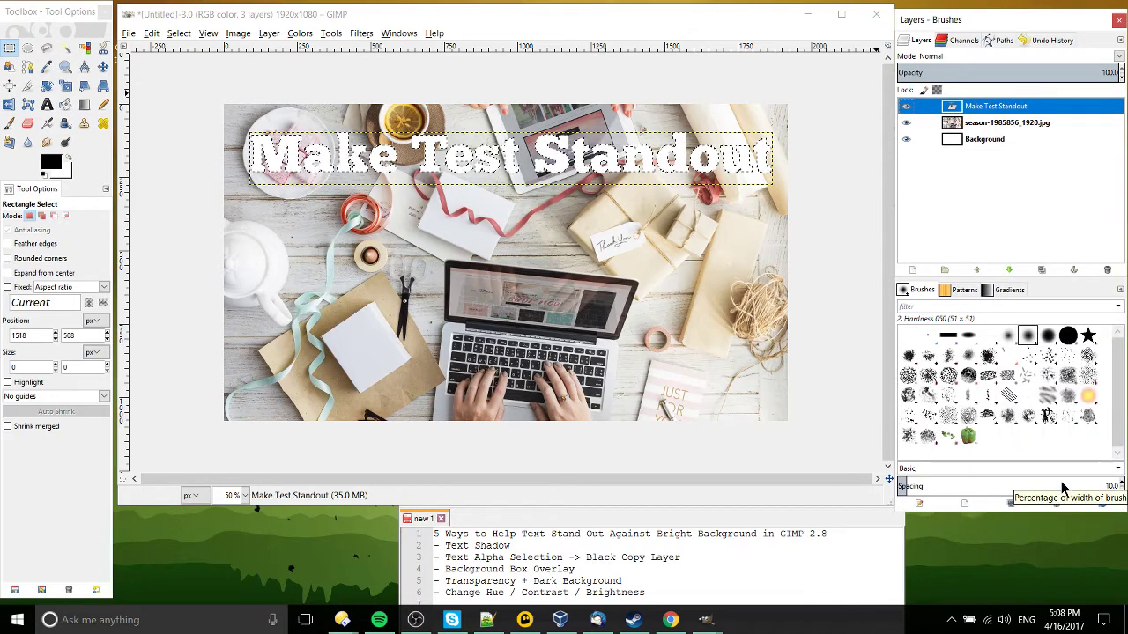
{"action": "left_click", "coordinate": [913, 271]}
{"action": "left_click", "coordinate": [923, 382]}
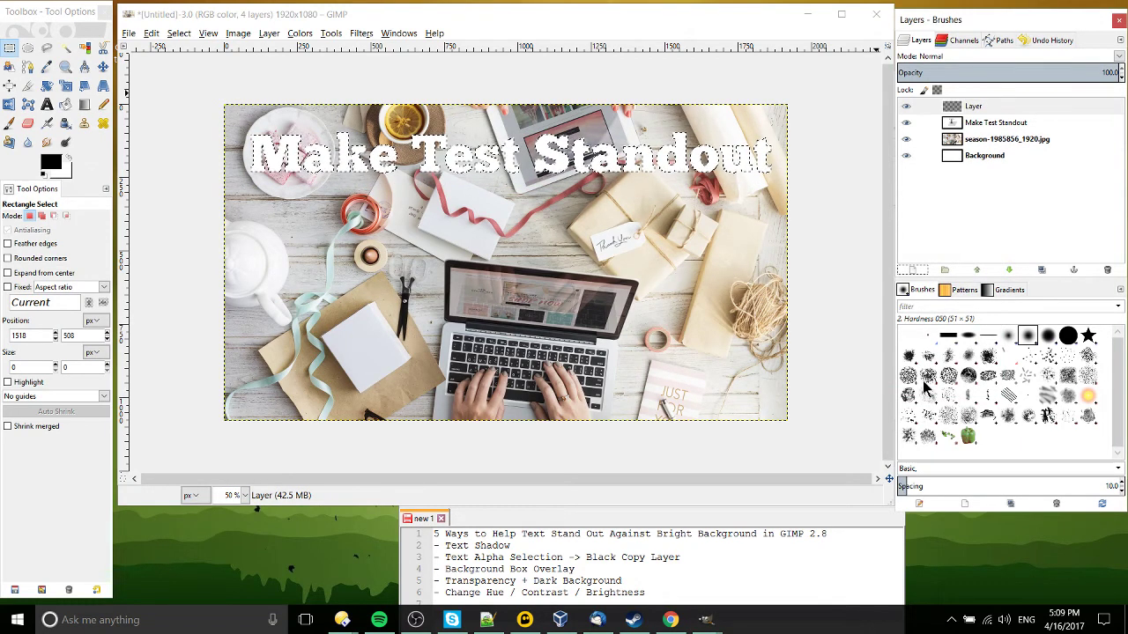
Fill the letter selection black, move that layer beneath the text, and nudge it up and left
{"action": "left_click", "coordinate": [67, 103]}
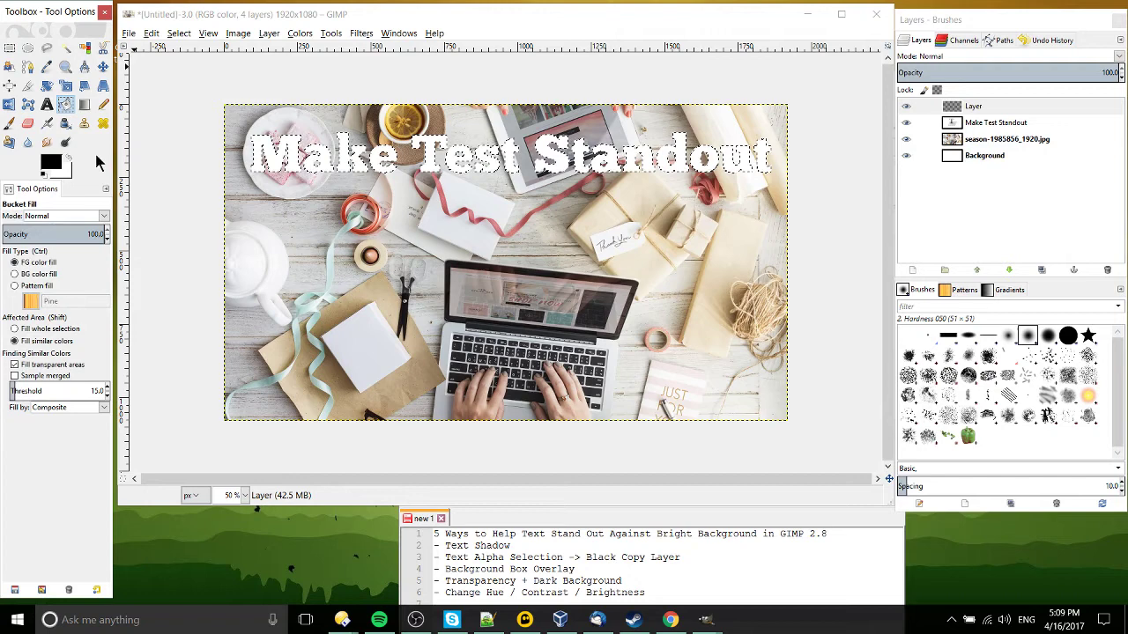
{"action": "left_click", "coordinate": [388, 166]}
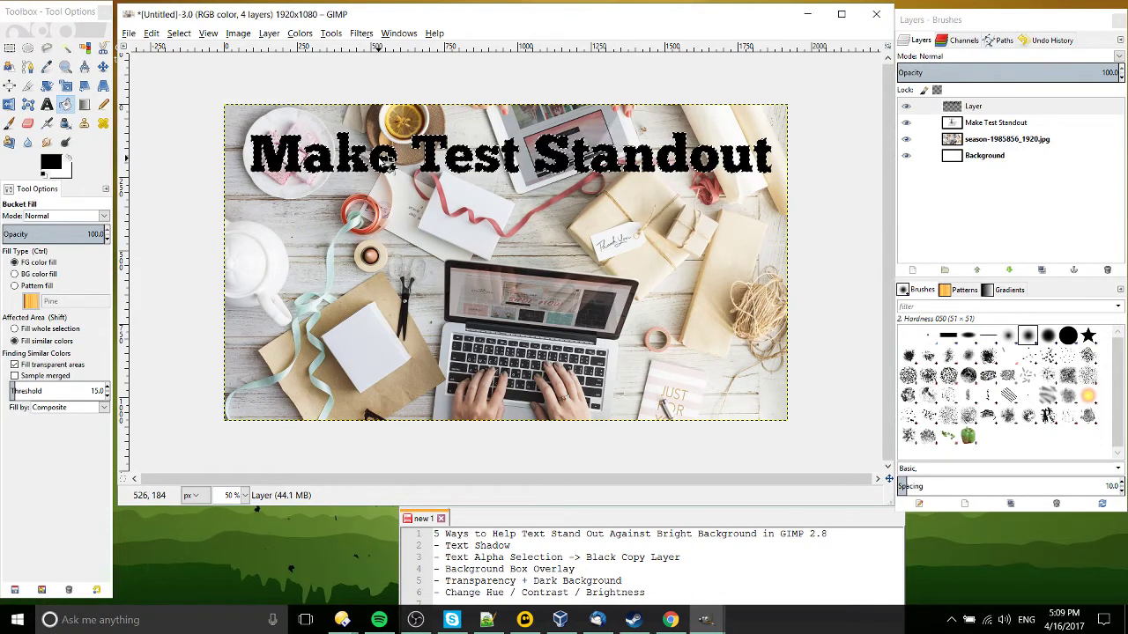
{"action": "left_click", "coordinate": [103, 66]}
{"action": "left_click_drag", "start_coordinate": [971, 107], "coordinate": [988, 137]}
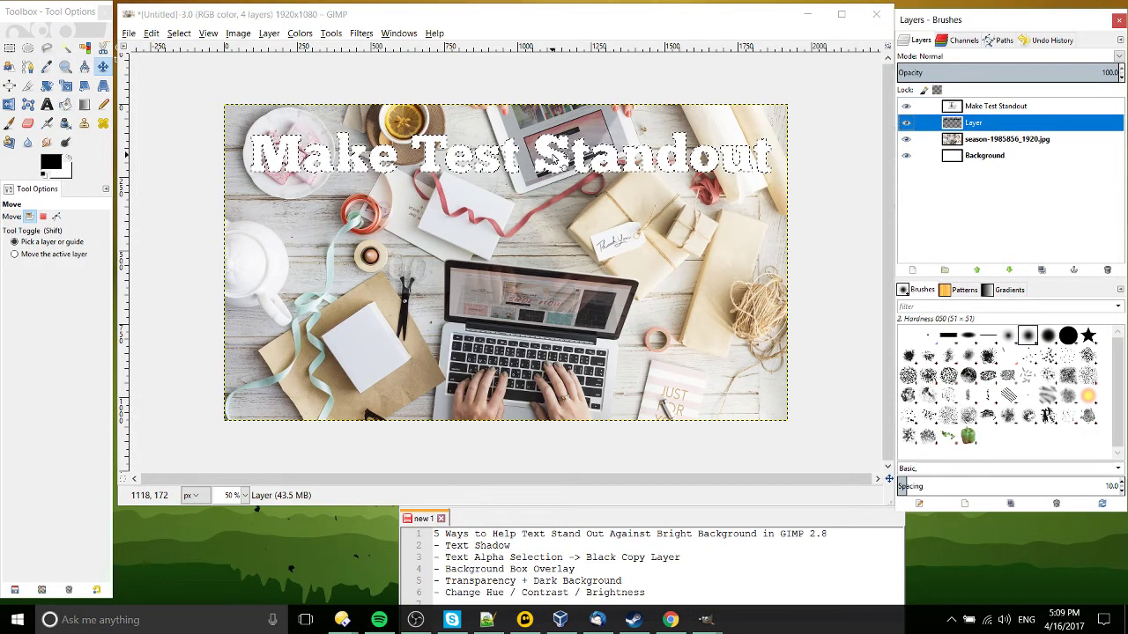
{"action": "mouse_move", "coordinate": [552, 155]}
{"action": "left_mouse_down"}
{"action": "mouse_move", "coordinate": [557, 162]}
{"action": "mouse_move", "coordinate": [550, 151]}
{"action": "left_mouse_up"}
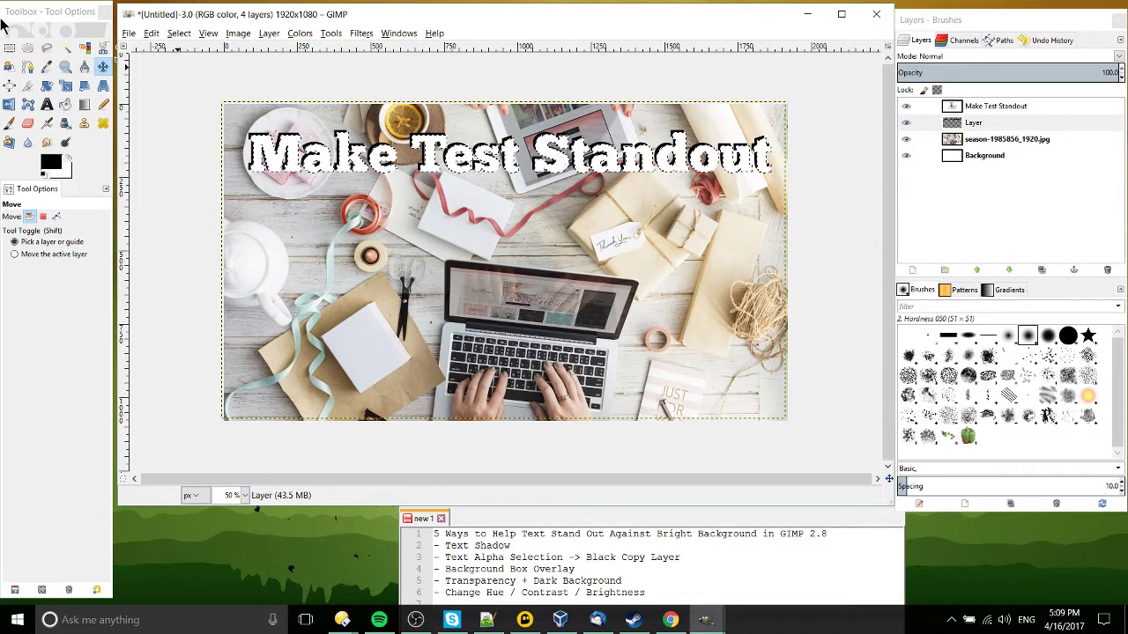
{"action": "key", "text": "e"}
{"action": "key", "text": "r"}
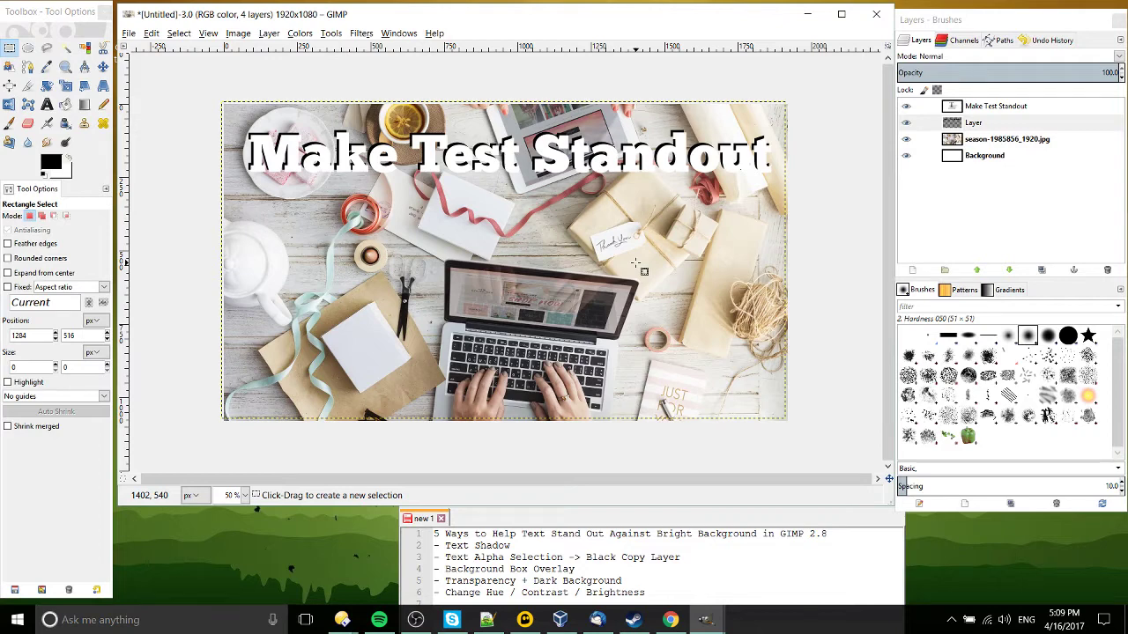
Hide 'Layer', then bucket-fill a 1986 × 200 px black band across the title on a new transparent layer
{"action": "left_click", "coordinate": [907, 123]}
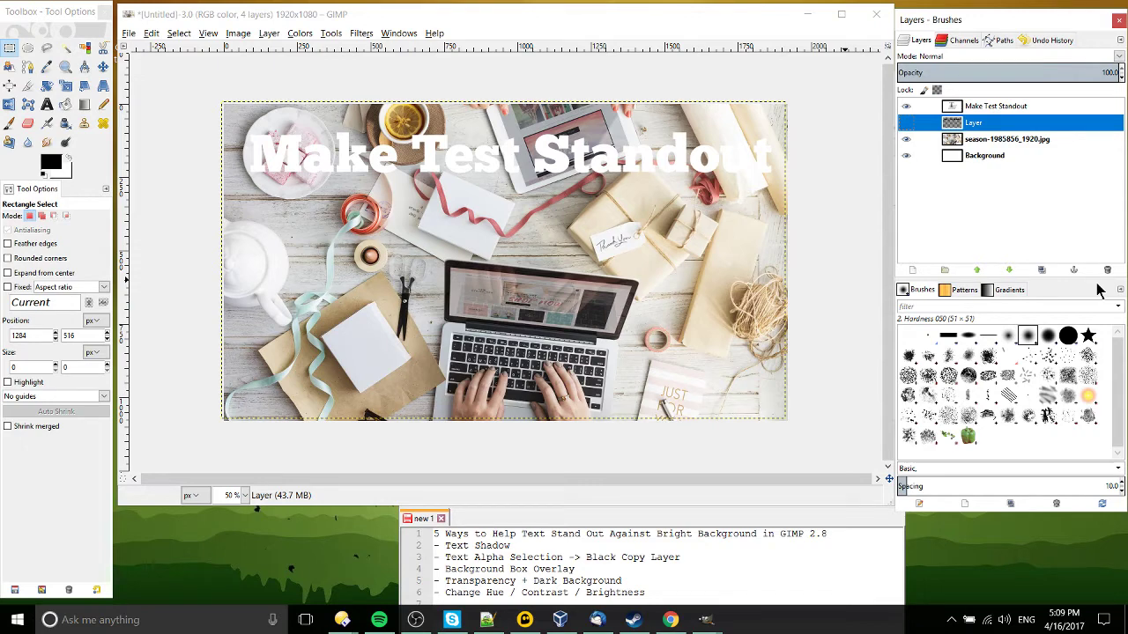
{"action": "left_click", "coordinate": [913, 270]}
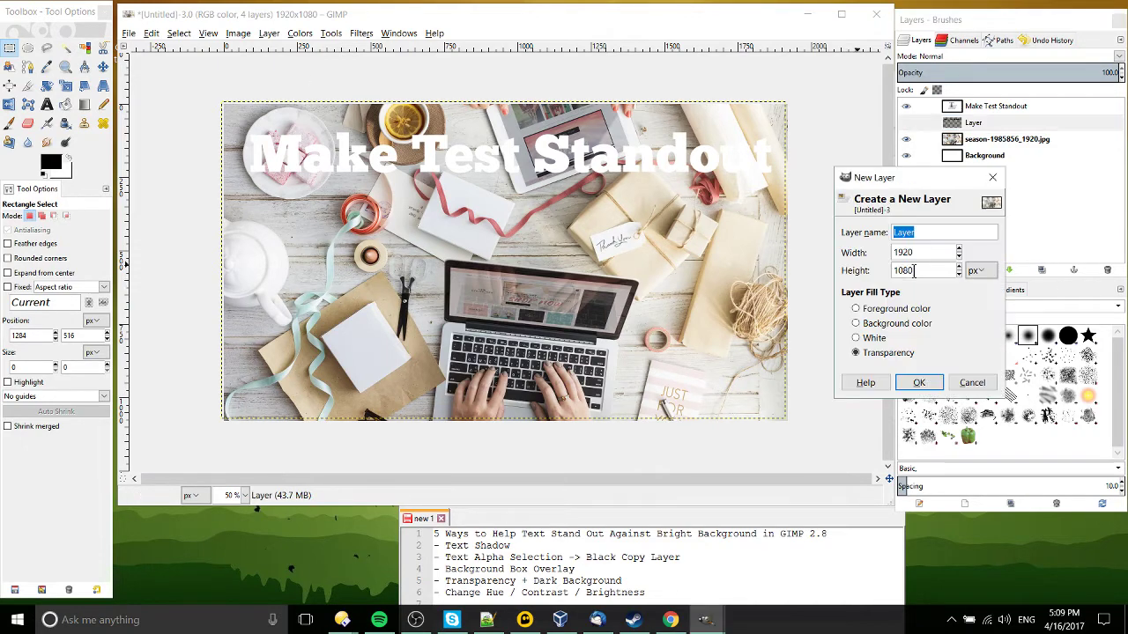
{"action": "left_click", "coordinate": [922, 380]}
{"action": "left_click_drag", "start_coordinate": [960, 123], "coordinate": [994, 125]}
{"action": "left_click", "coordinate": [9, 48]}
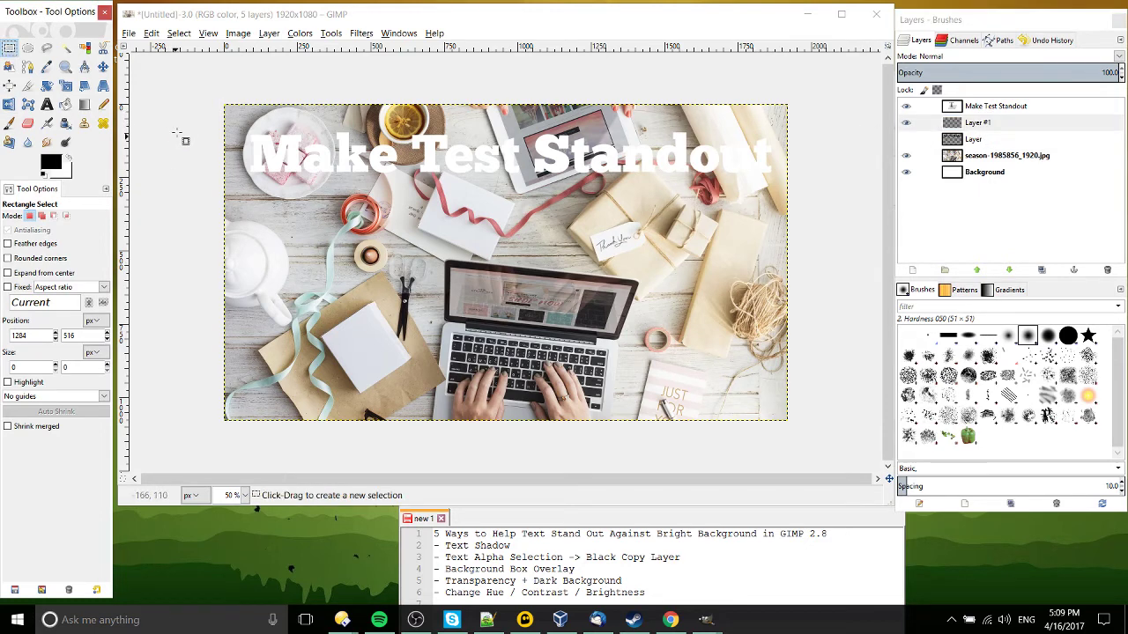
{"action": "left_click_drag", "start_coordinate": [208, 125], "coordinate": [799, 192]}
{"action": "left_click", "coordinate": [66, 104]}
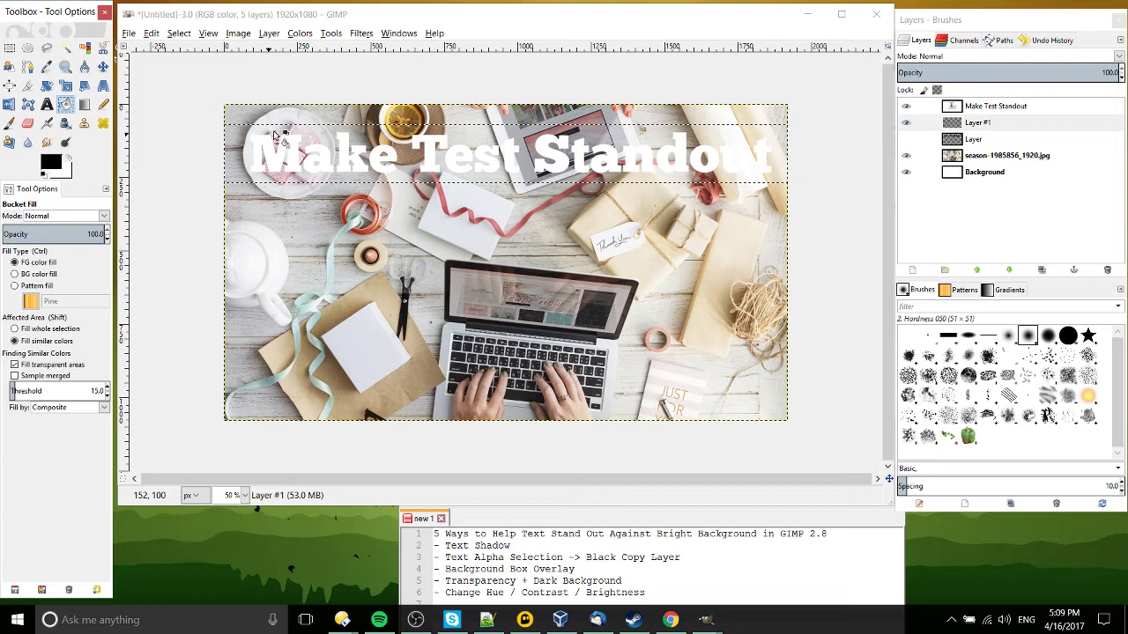
{"action": "left_click", "coordinate": [313, 139]}
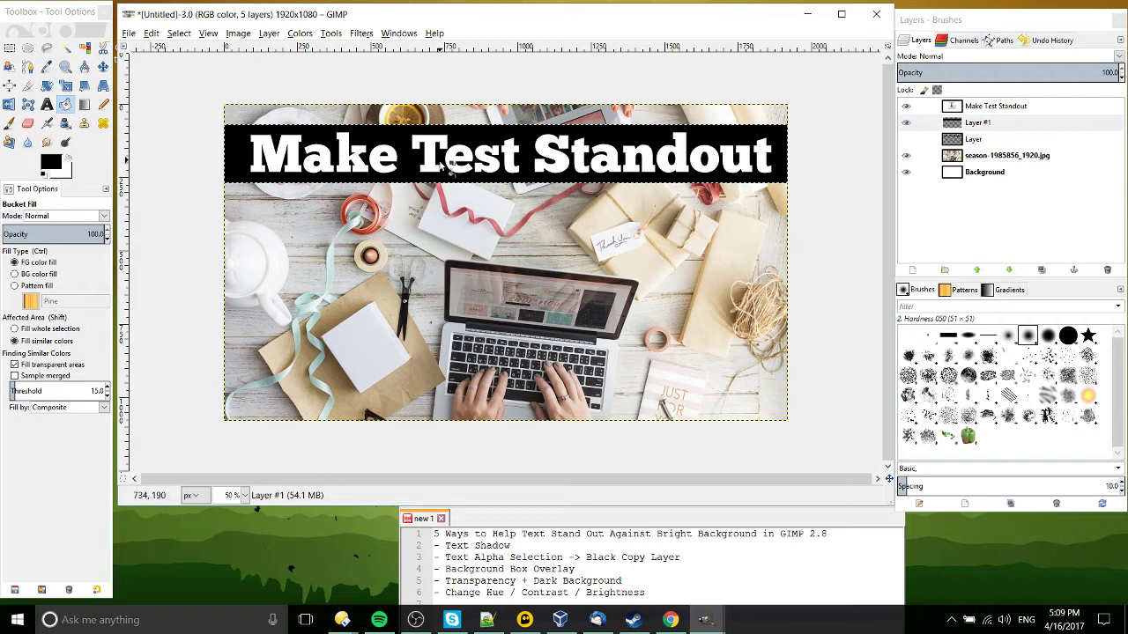
{"action": "left_click", "coordinate": [9, 47]}
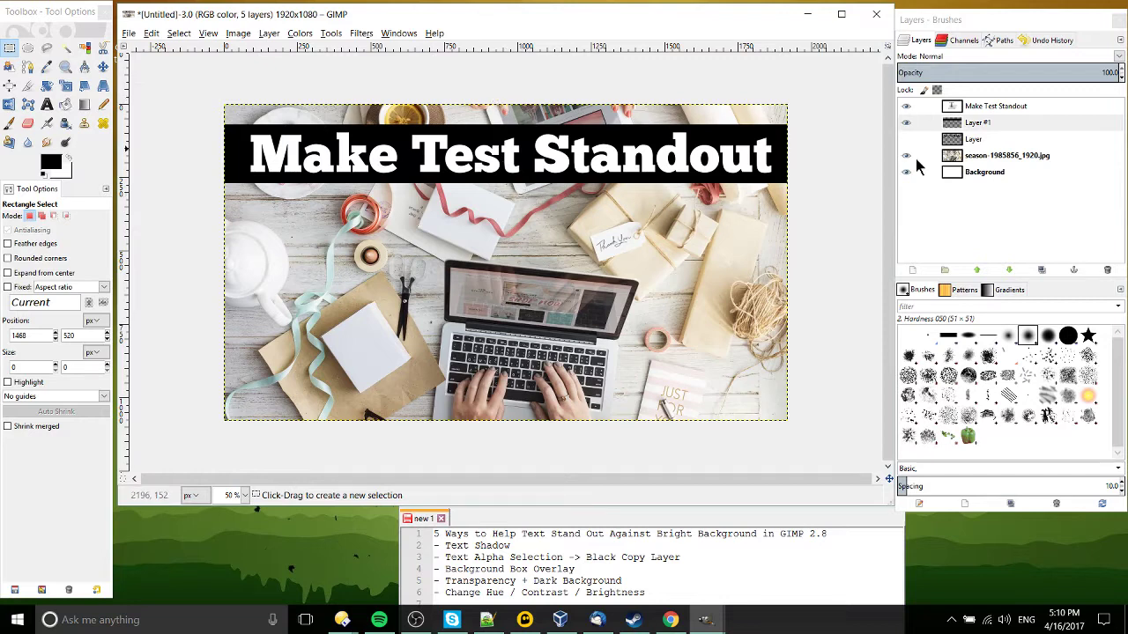
Lower Layer #1's opacity to about 49 so the black band becomes semi-transparent
{"action": "left_click", "coordinate": [988, 125]}
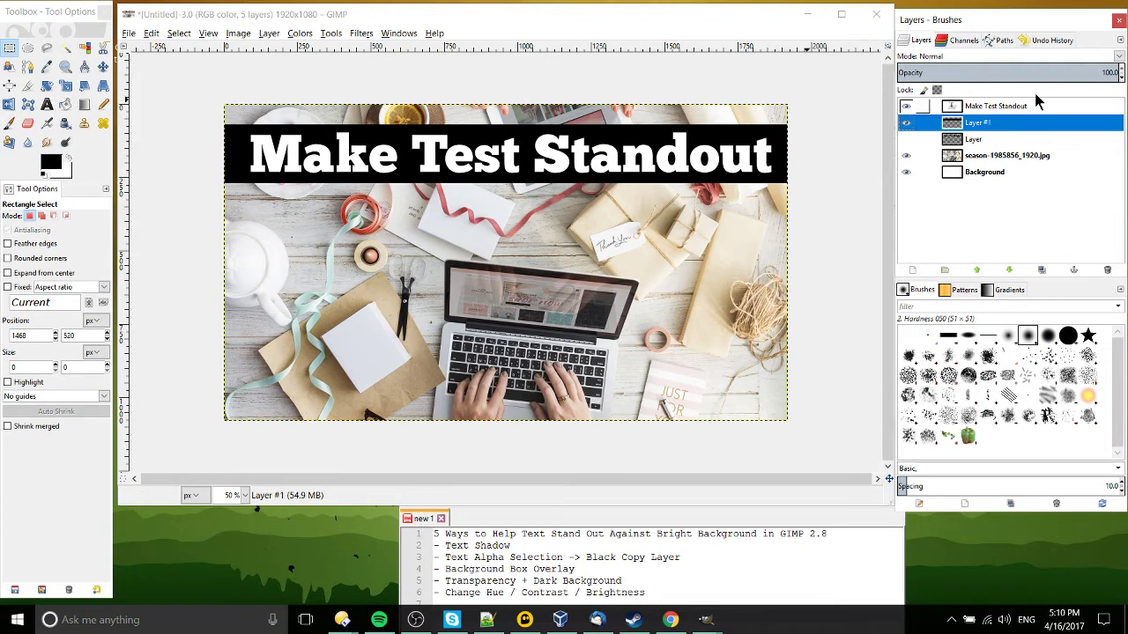
{"action": "left_click_drag", "start_coordinate": [1100, 74], "coordinate": [1006, 74]}
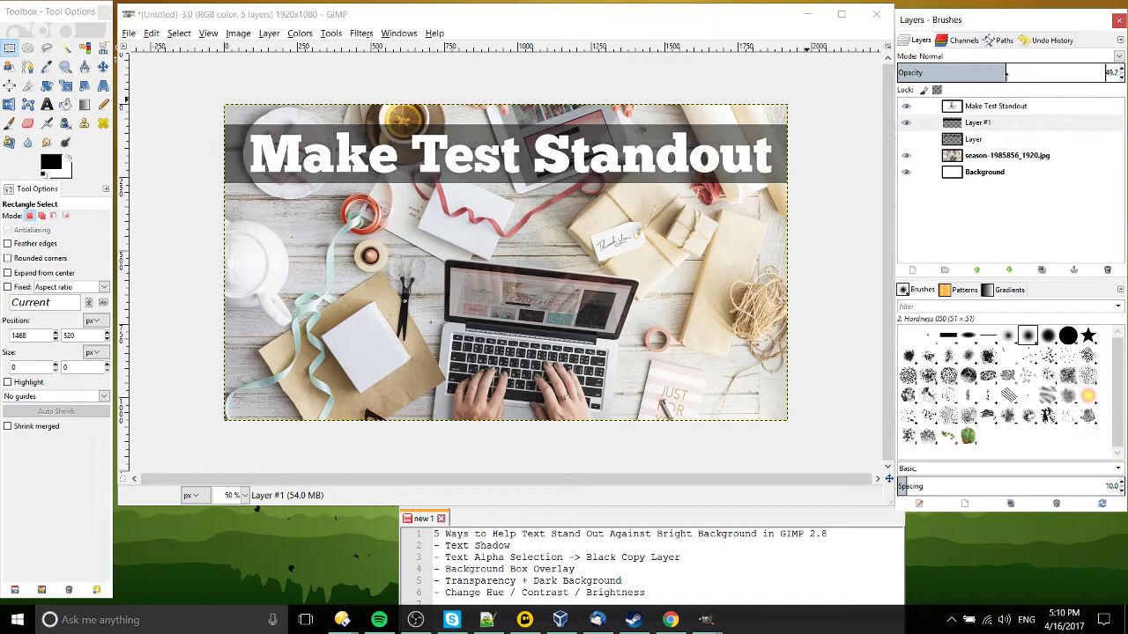
{"action": "left_click", "coordinate": [816, 219]}
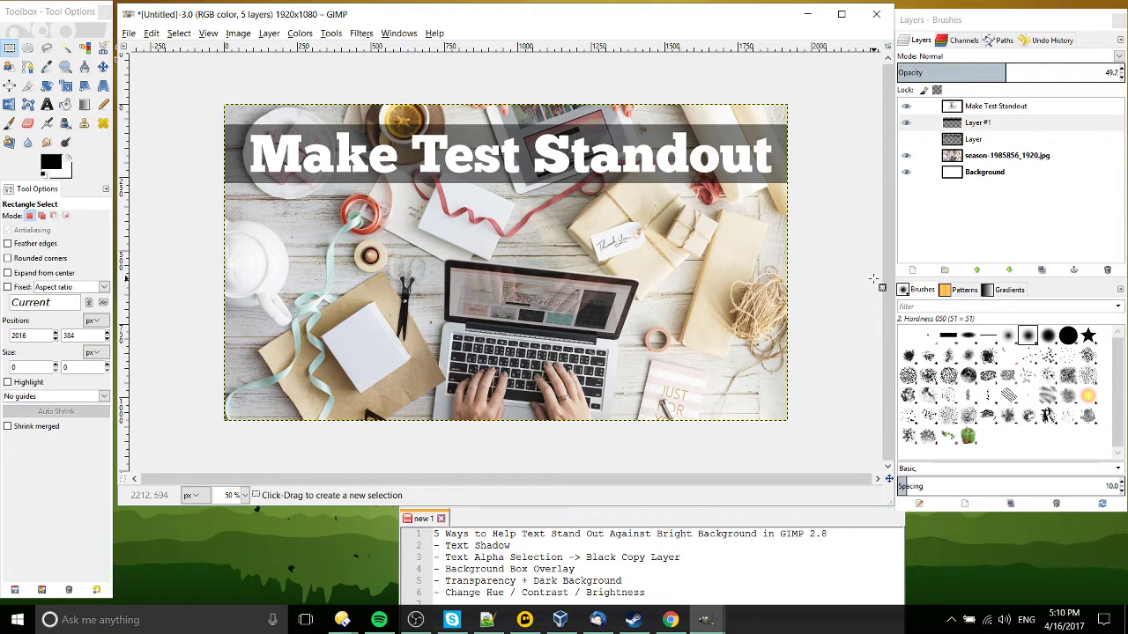
Delete the black bar layer and bucket-fill the Background layer black with the photo hidden
{"action": "left_click", "coordinate": [1107, 270]}
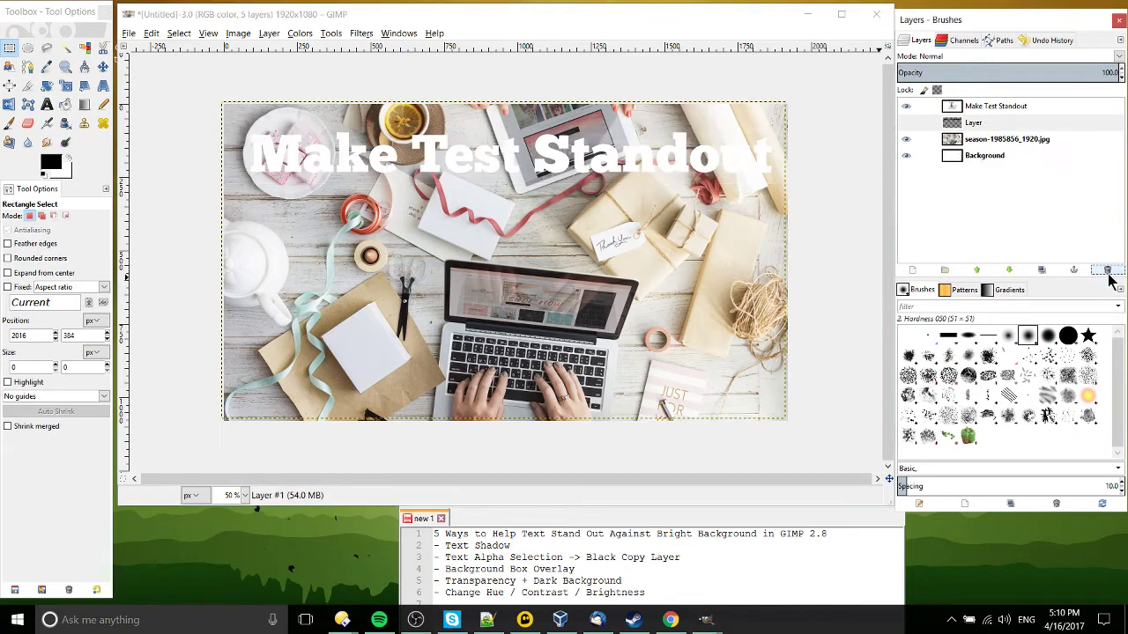
{"action": "left_click", "coordinate": [1000, 156]}
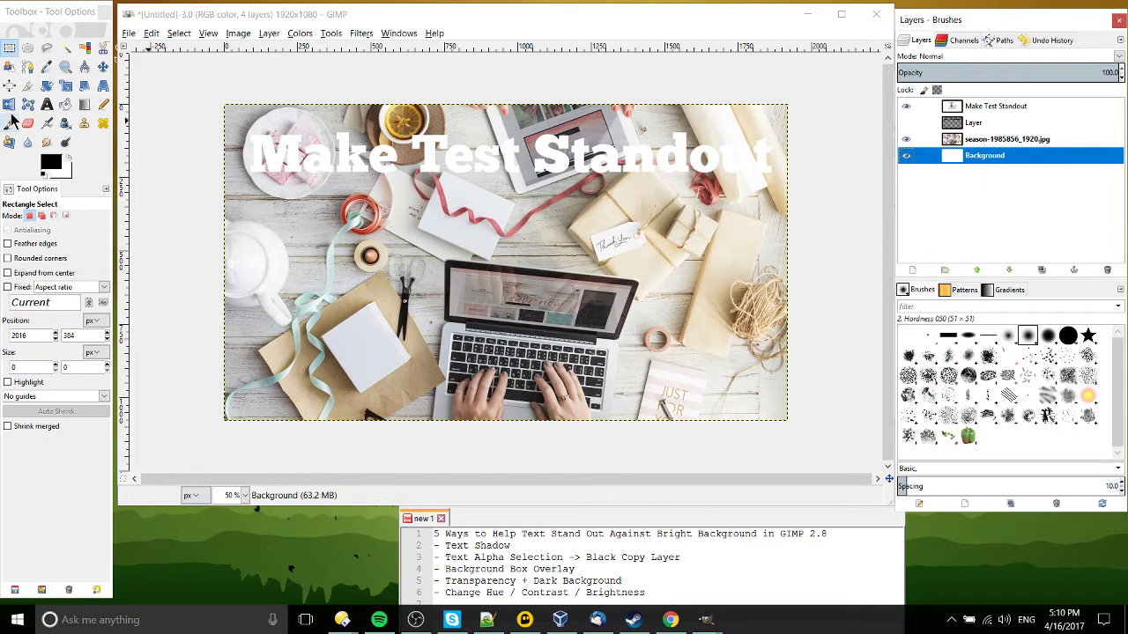
{"action": "left_click", "coordinate": [65, 104]}
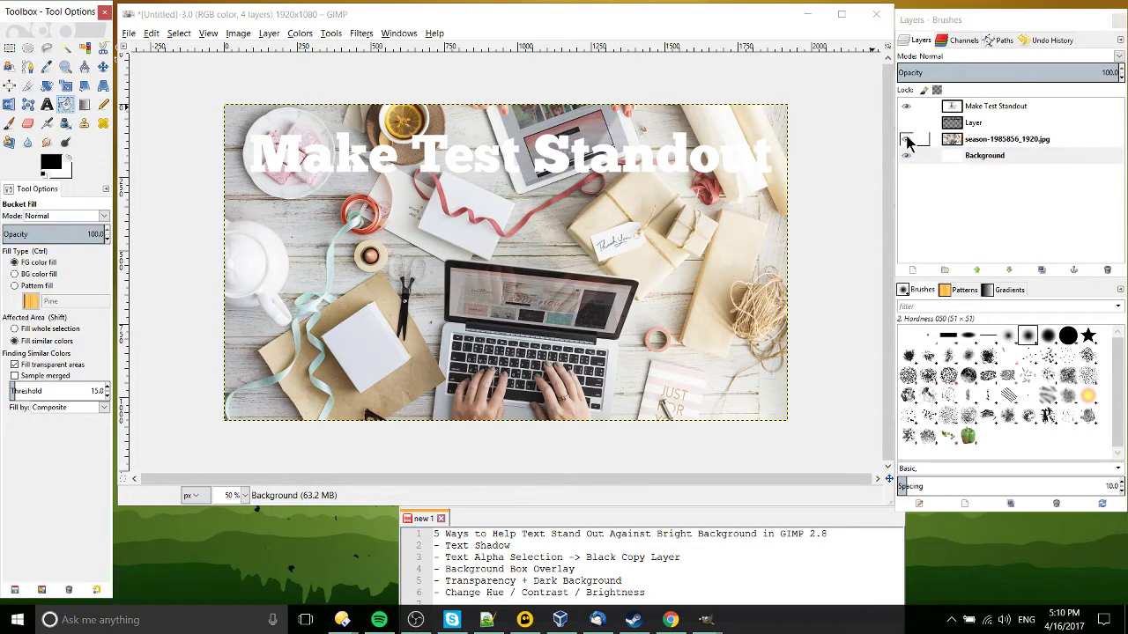
{"action": "left_click", "coordinate": [906, 139]}
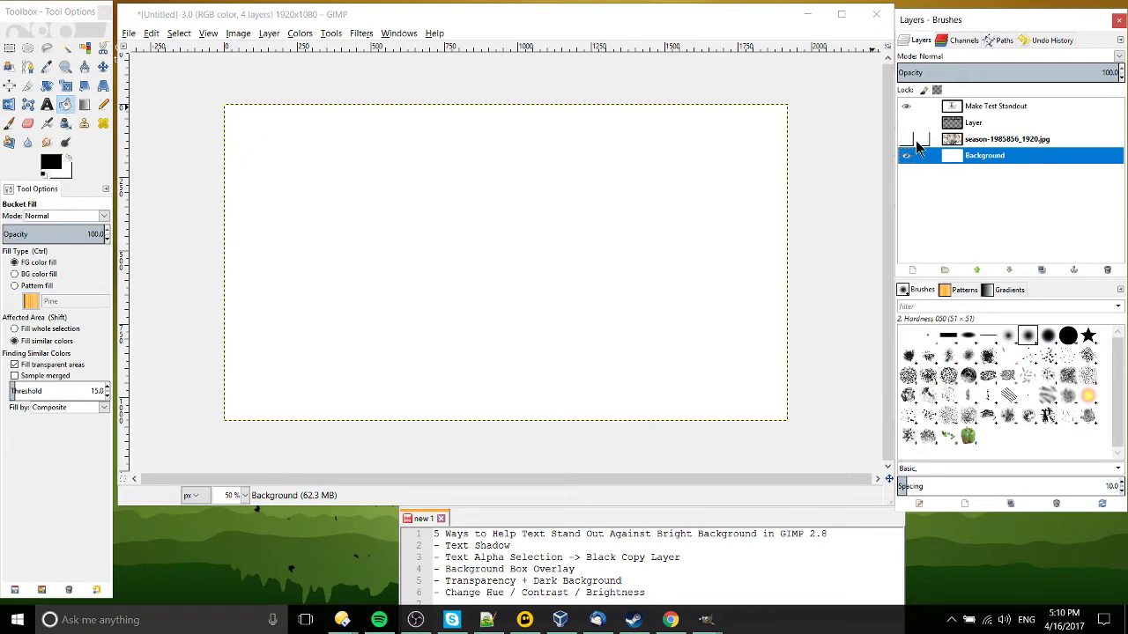
{"action": "left_click", "coordinate": [656, 260]}
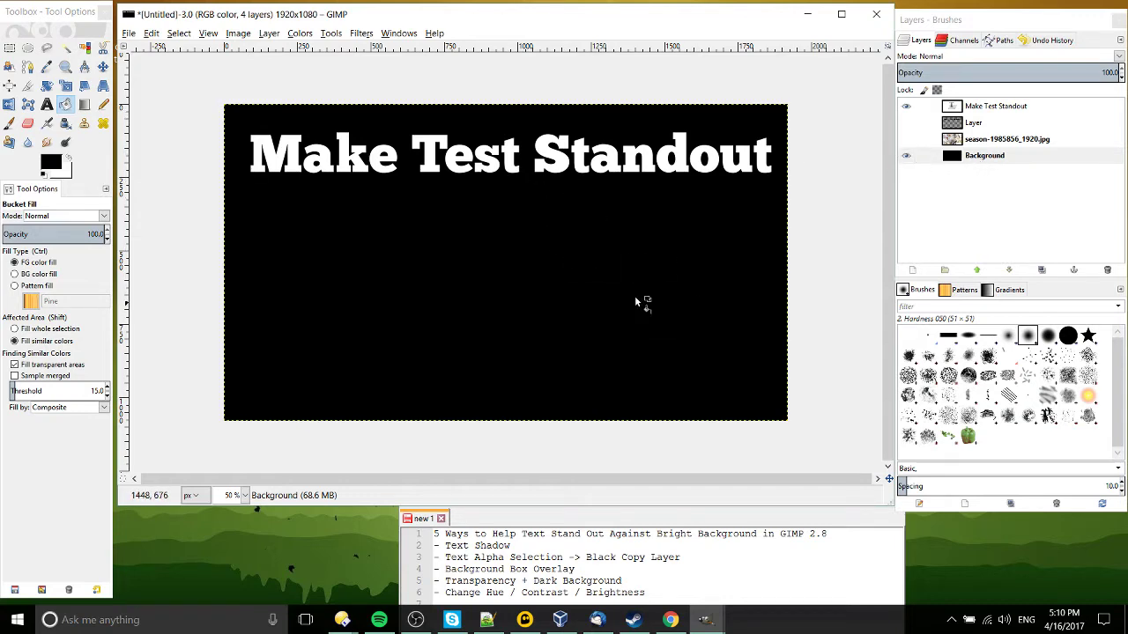
Show the desk photo layer again and set its opacity to 67.5
{"action": "left_click", "coordinate": [904, 143]}
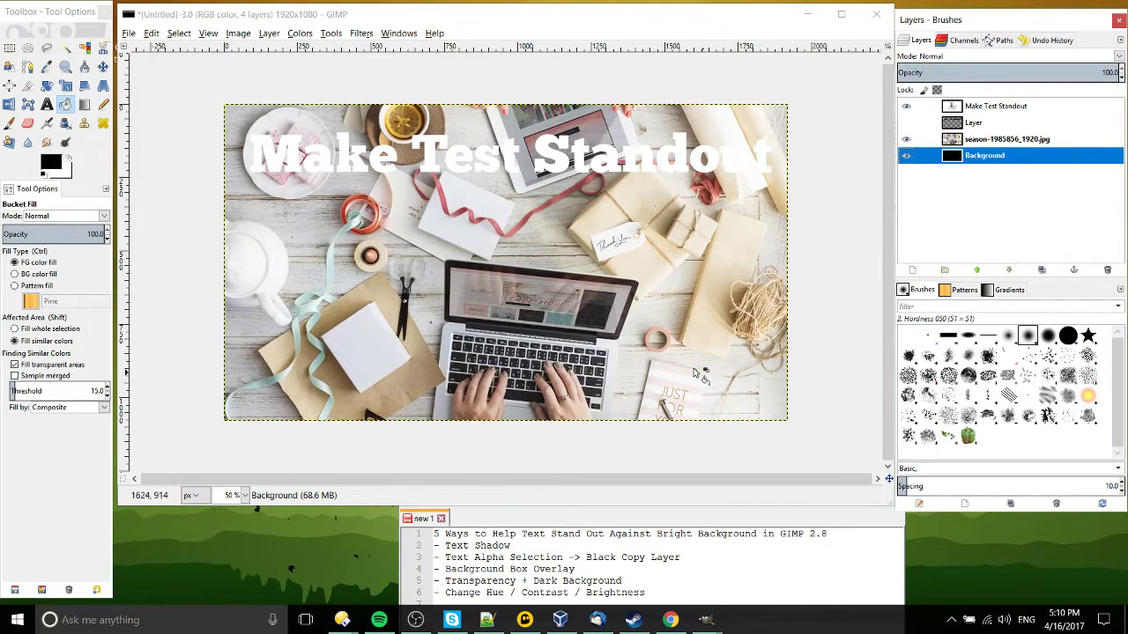
{"action": "key", "text": "r"}
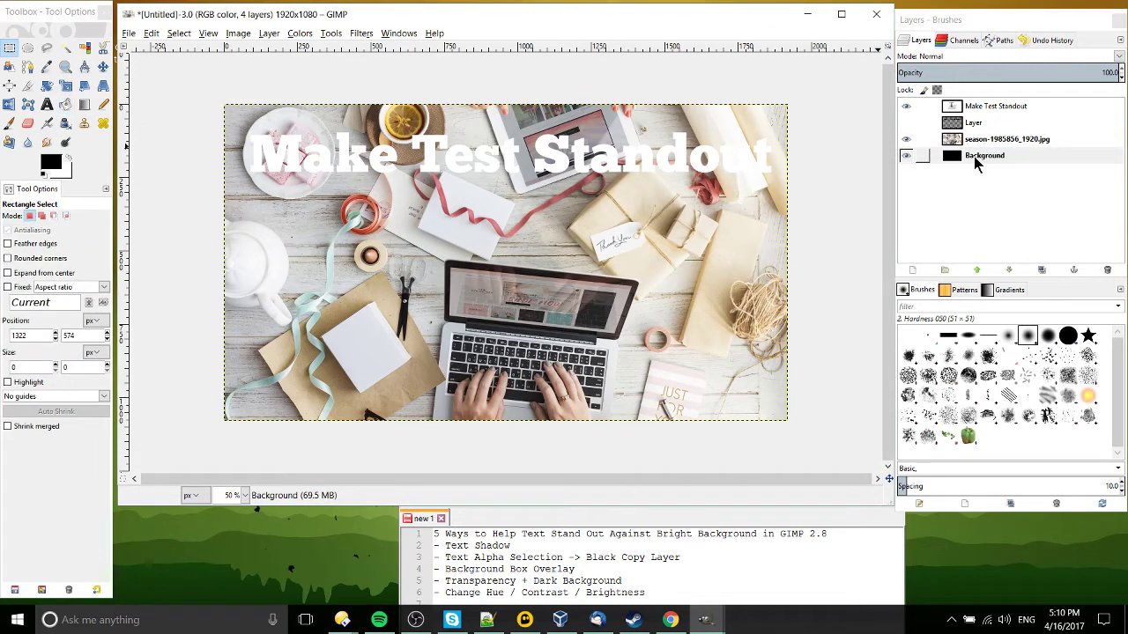
{"action": "left_click", "coordinate": [991, 141]}
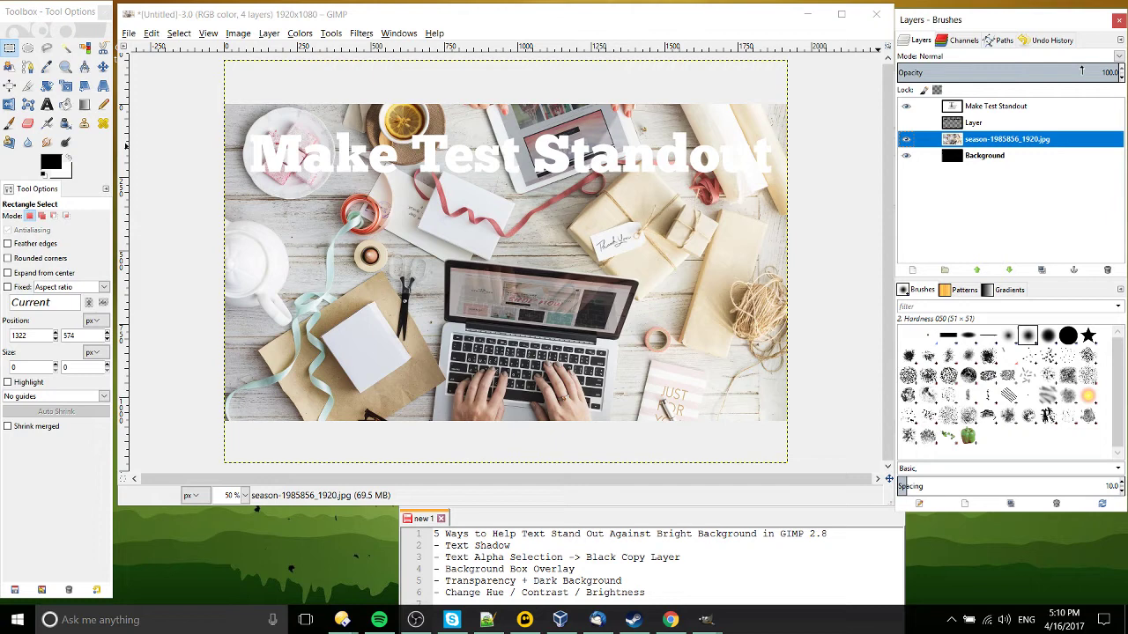
{"action": "left_click_drag", "start_coordinate": [1082, 70], "coordinate": [1123, 77]}
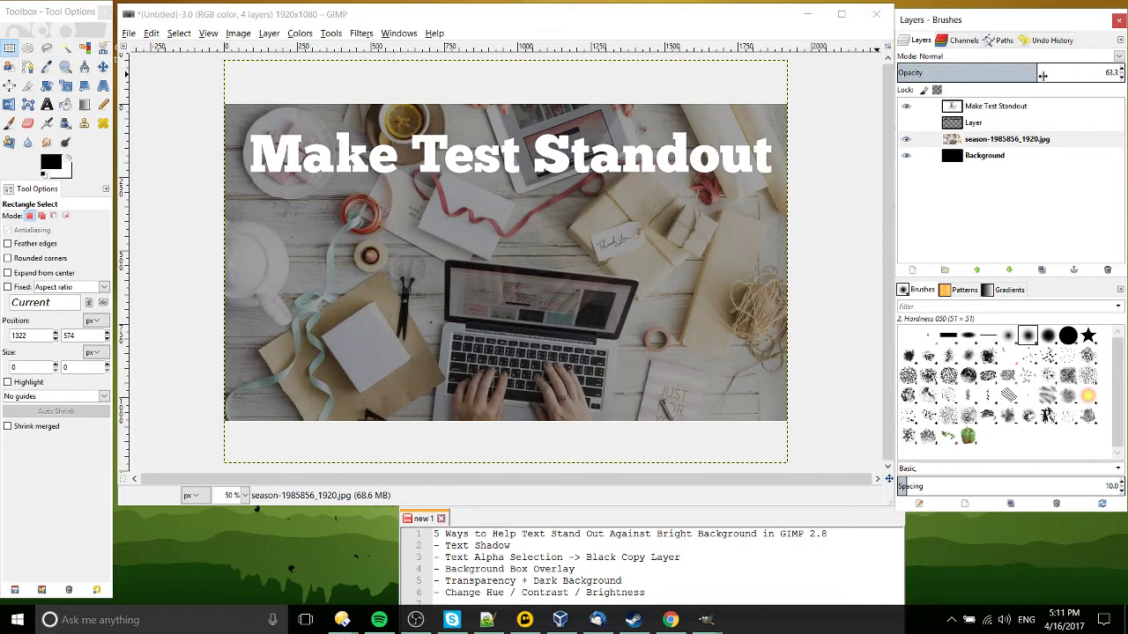
{"action": "left_click_drag", "start_coordinate": [1042, 76], "coordinate": [1047, 76]}
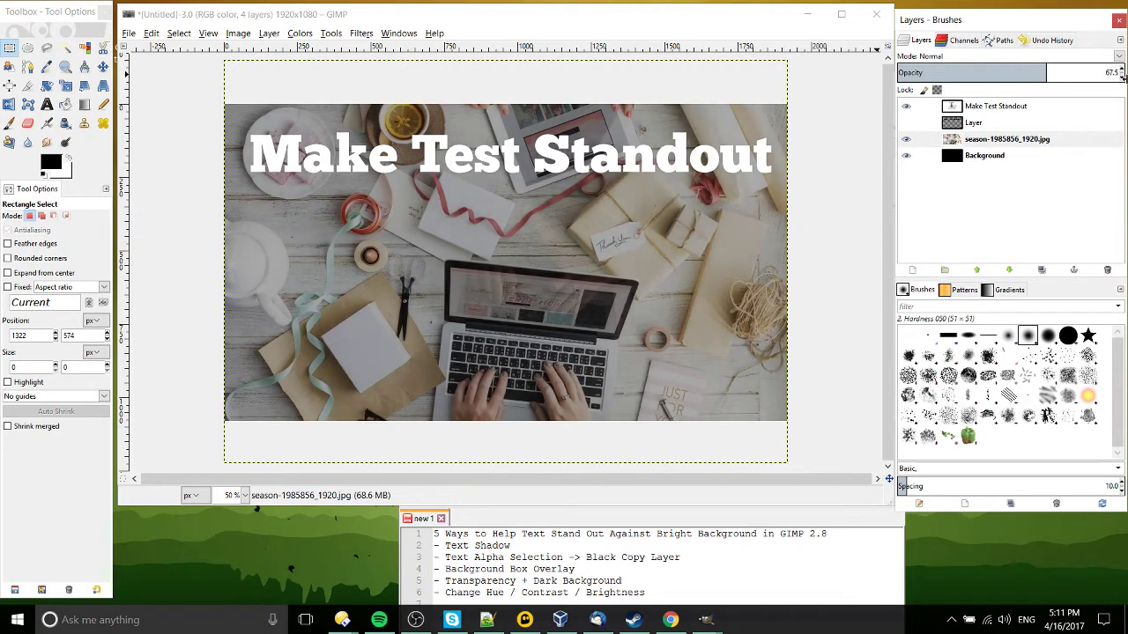
{"action": "left_click", "coordinate": [7, 49]}
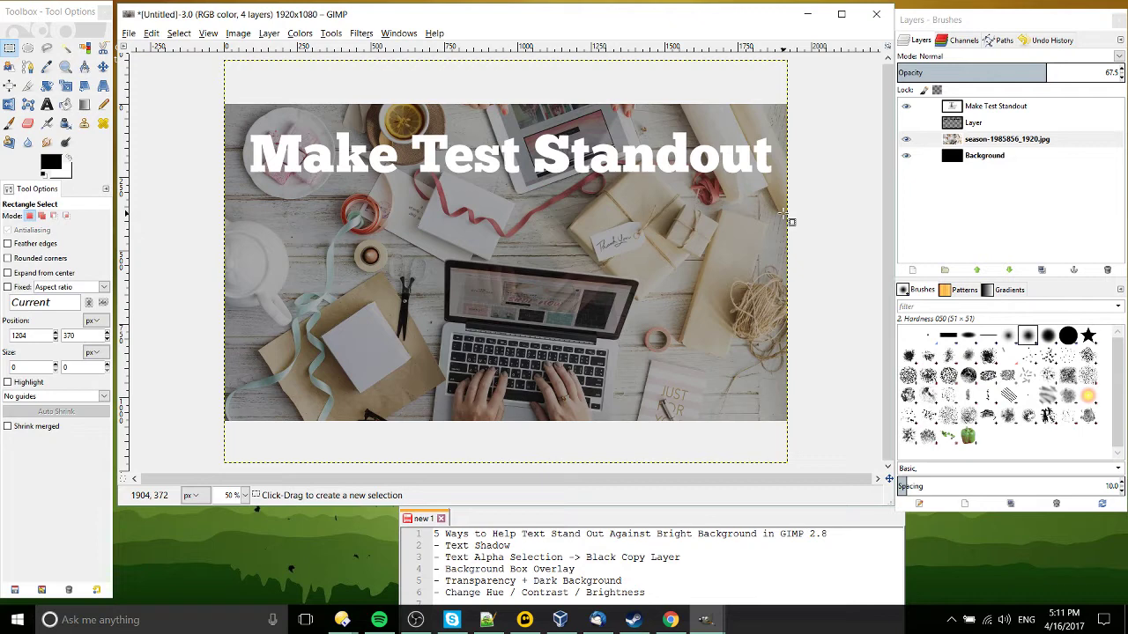
Delete the black Background layer and return the desk photo layer to 100 opacity
{"action": "left_click", "coordinate": [991, 156]}
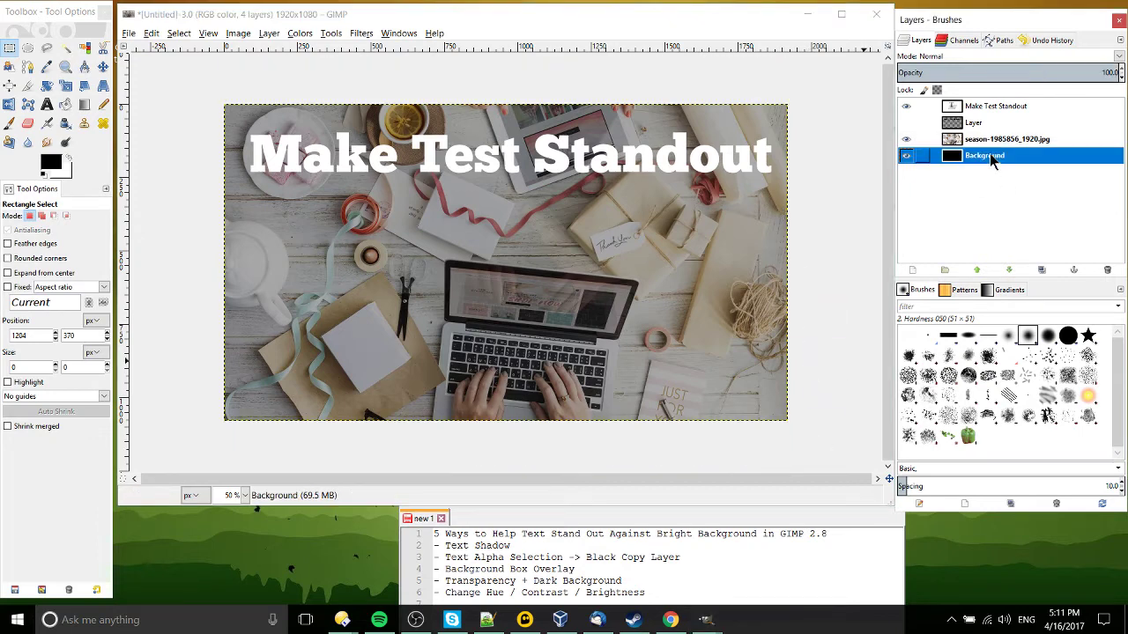
{"action": "left_click", "coordinate": [1107, 270]}
{"action": "left_click", "coordinate": [1045, 73]}
{"action": "left_click_drag", "start_coordinate": [1044, 73], "coordinate": [1121, 74]}
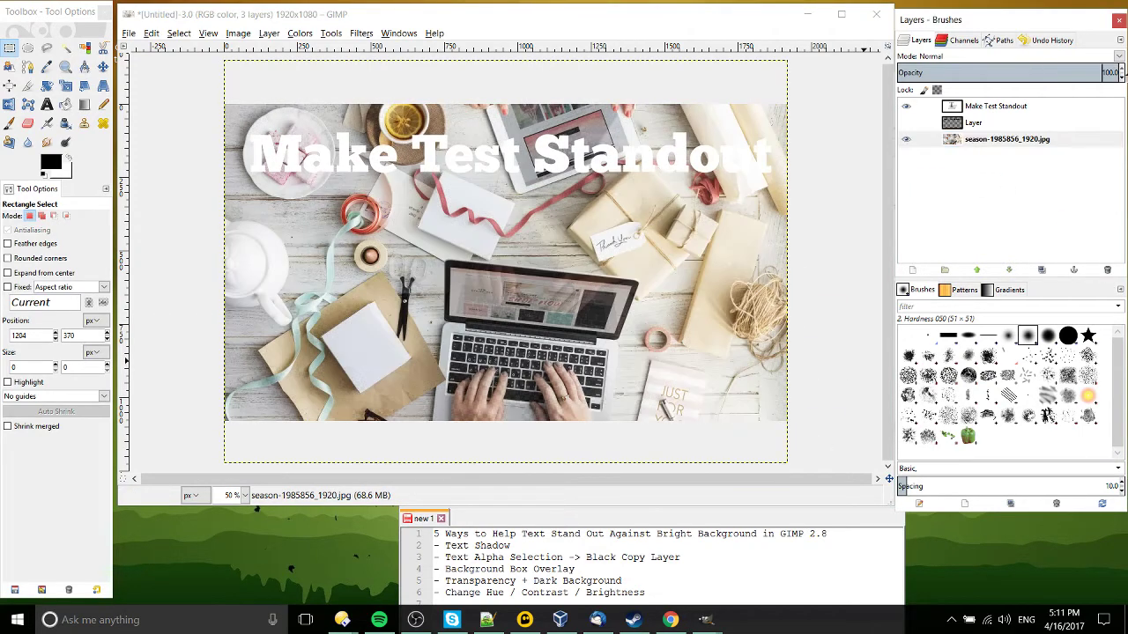
{"action": "left_click", "coordinate": [1068, 144]}
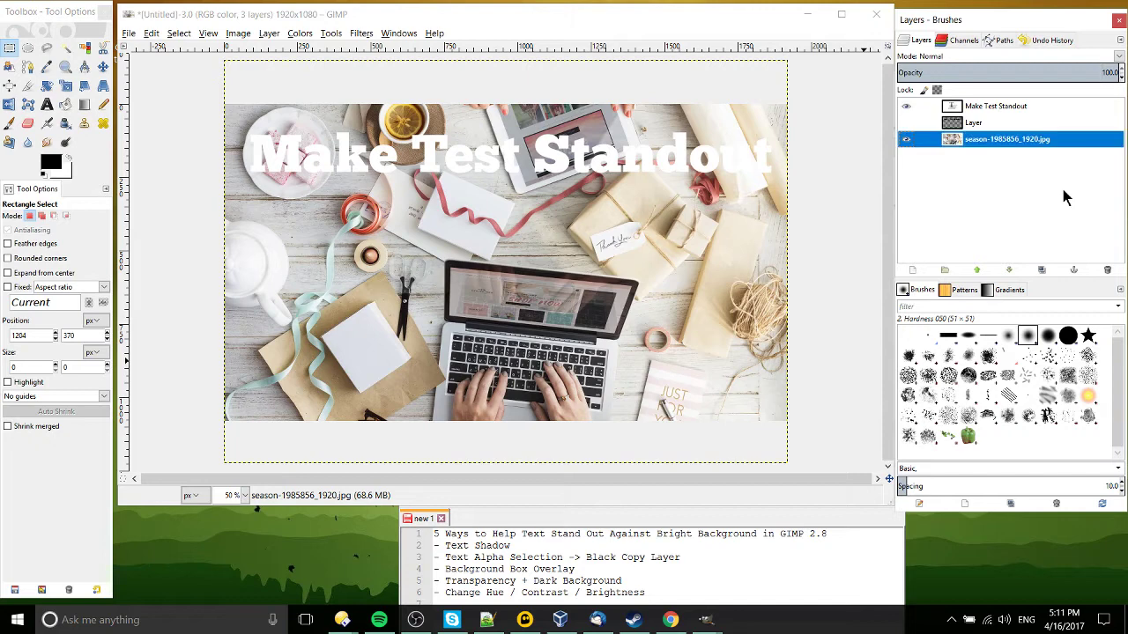
{"action": "left_click", "coordinate": [740, 211]}
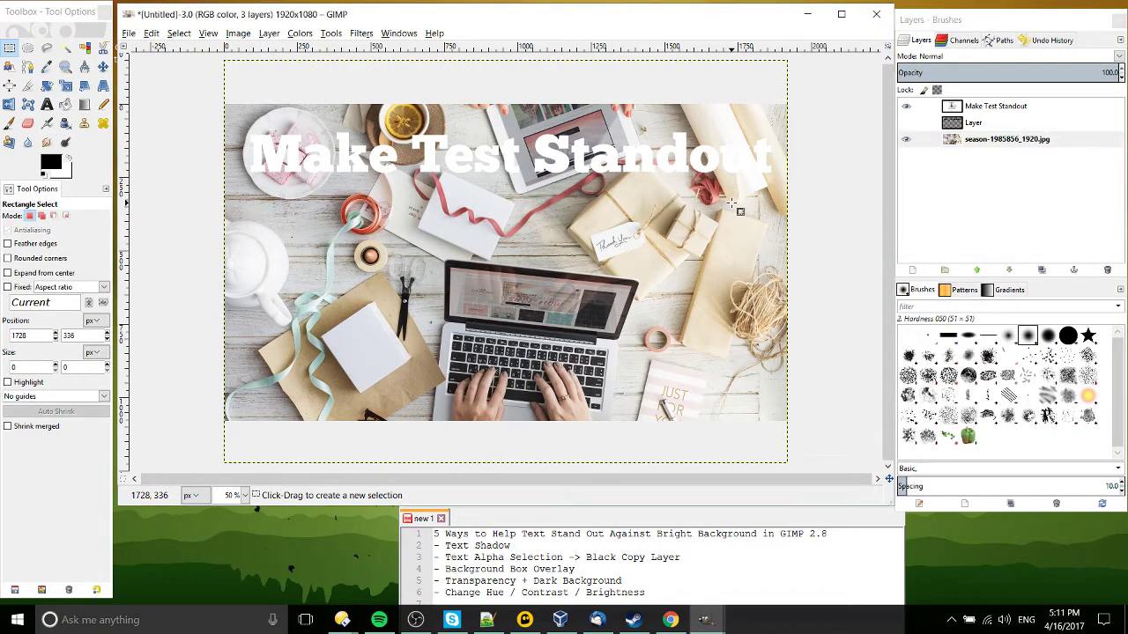
{"action": "left_click", "coordinate": [298, 33]}
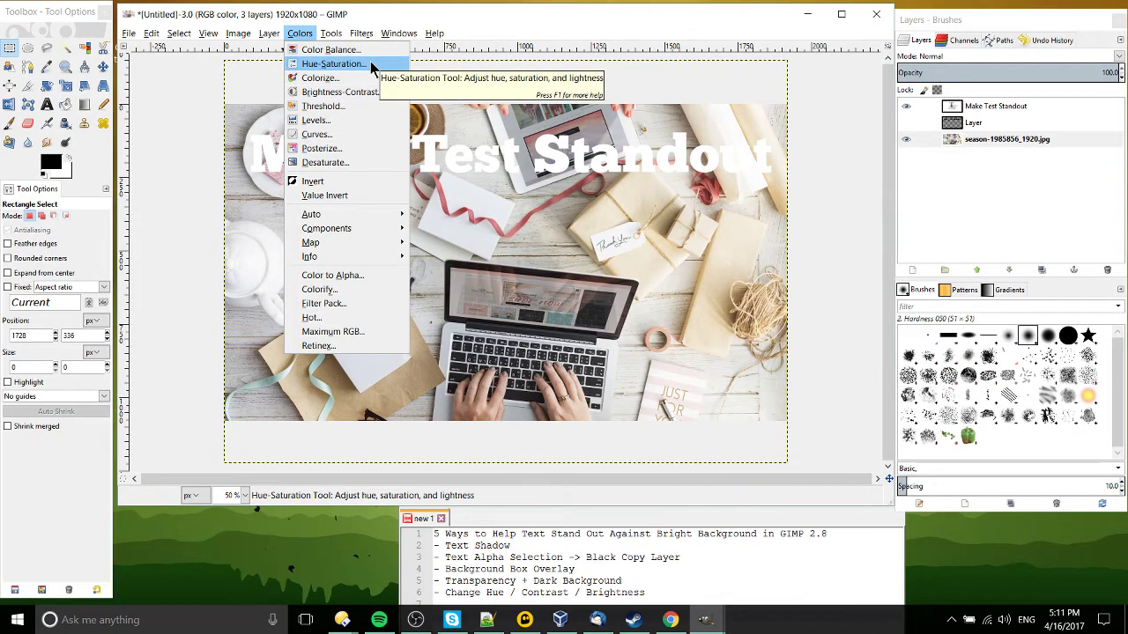
{"action": "left_click", "coordinate": [371, 92]}
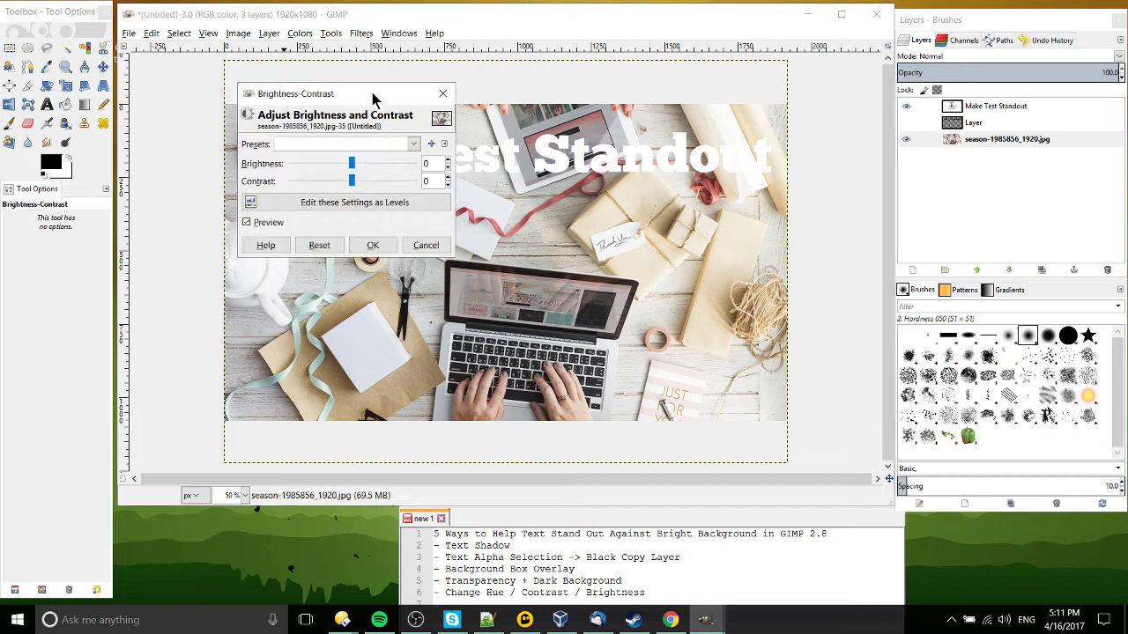
{"action": "left_click_drag", "start_coordinate": [373, 97], "coordinate": [768, 241]}
{"action": "left_click_drag", "start_coordinate": [739, 303], "coordinate": [712, 303]}
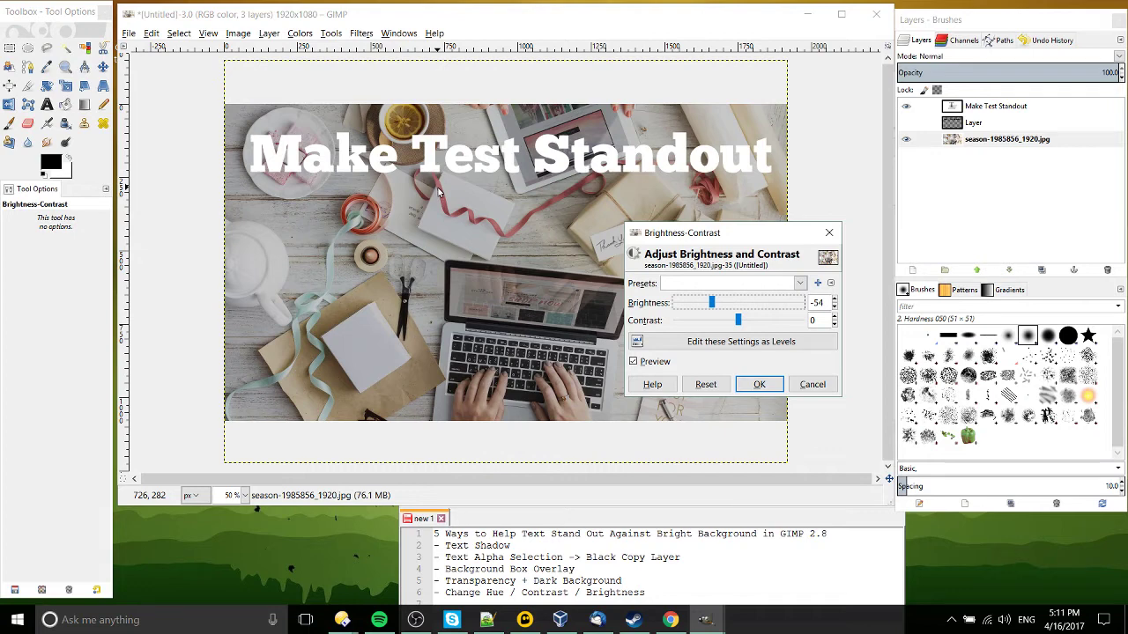
{"action": "mouse_move", "coordinate": [739, 320]}
{"action": "left_mouse_down"}
{"action": "mouse_move", "coordinate": [753, 322]}
{"action": "mouse_move", "coordinate": [707, 323]}
{"action": "mouse_move", "coordinate": [746, 320]}
{"action": "left_mouse_up"}
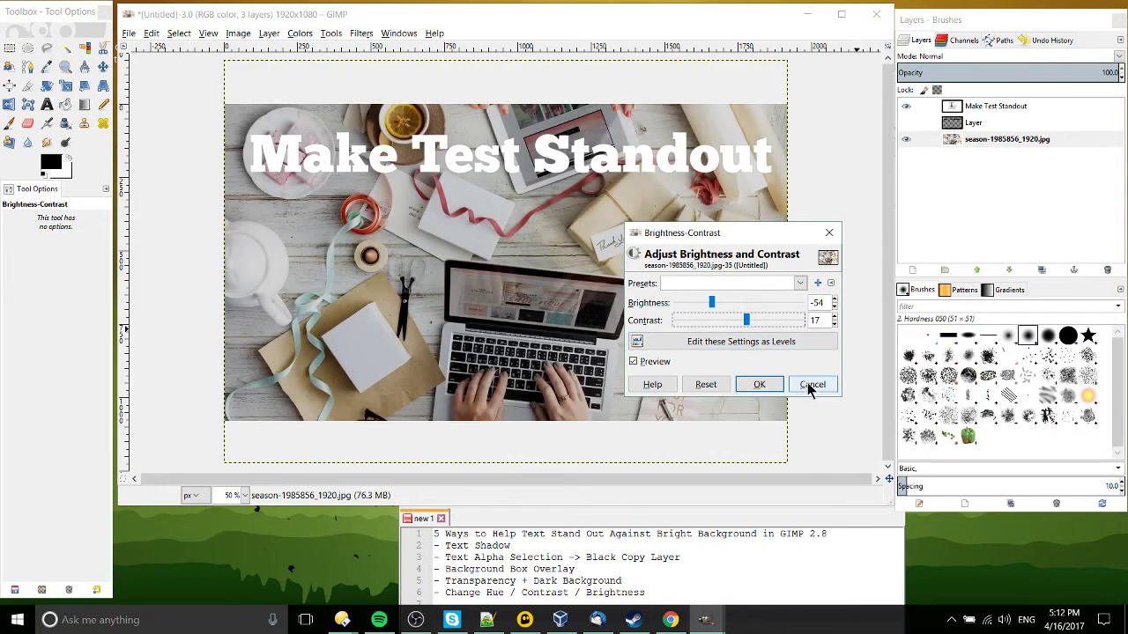
{"action": "left_click", "coordinate": [811, 385]}
Apply a Hue-Saturation shift of 154 on the Master range to the desk photo
{"action": "left_click", "coordinate": [298, 35]}
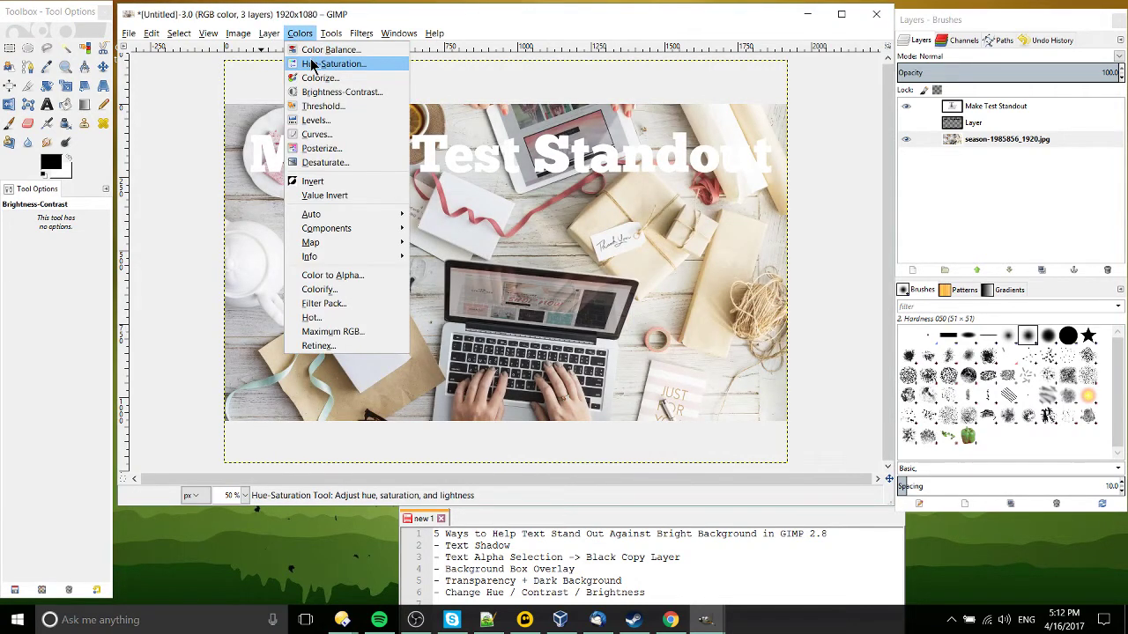
{"action": "left_click", "coordinate": [312, 65]}
{"action": "left_click_drag", "start_coordinate": [269, 20], "coordinate": [768, 217]}
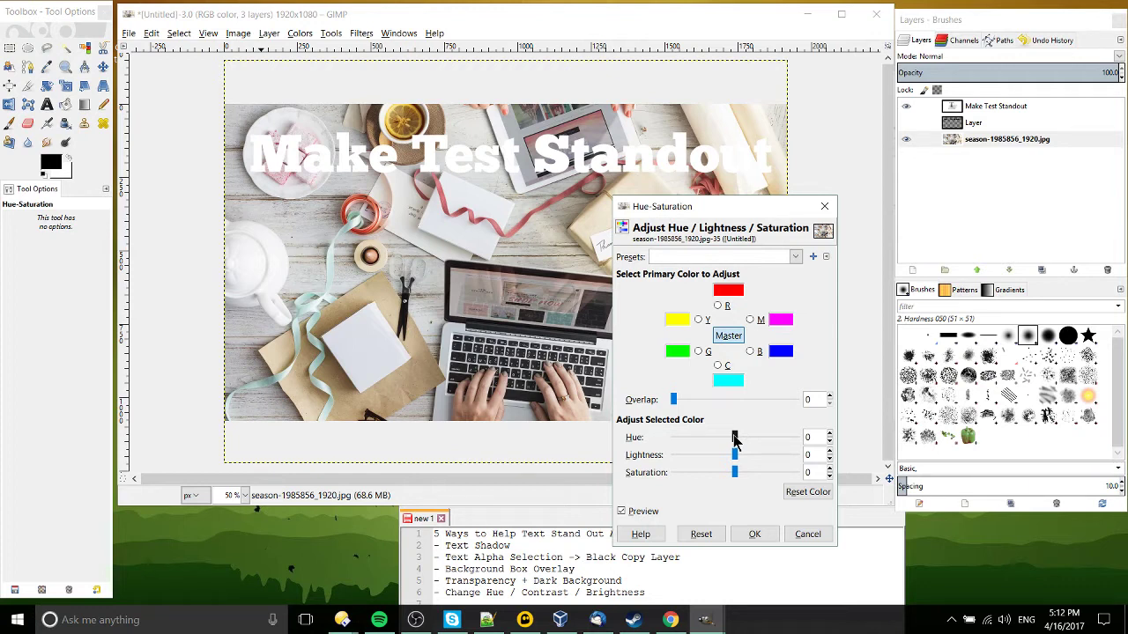
{"action": "left_click", "coordinate": [752, 353]}
{"action": "left_click", "coordinate": [728, 336]}
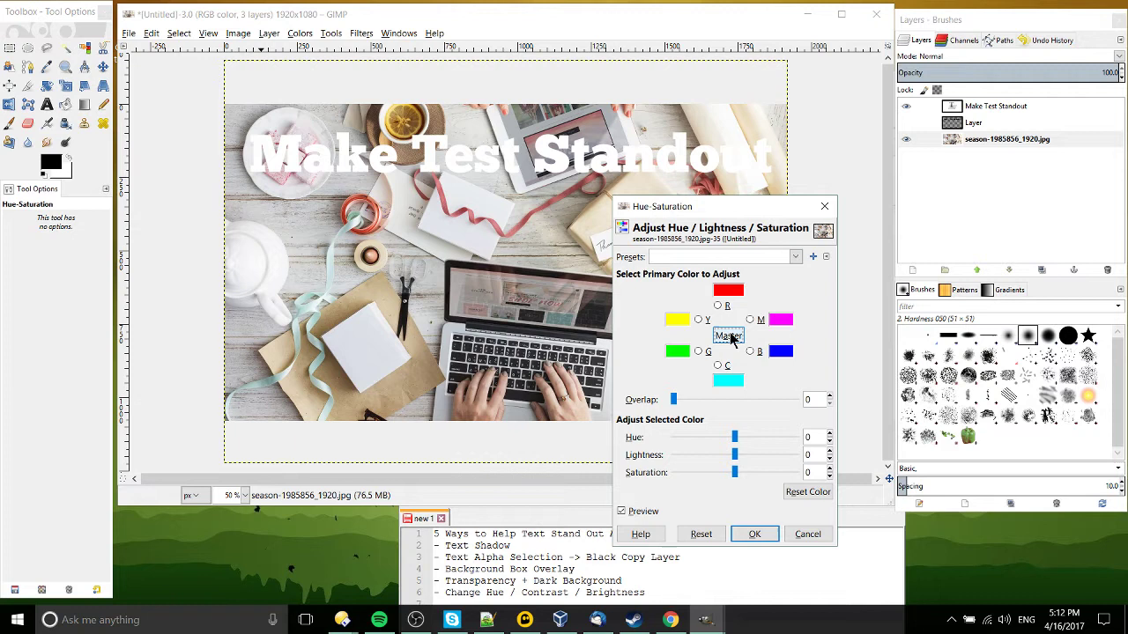
{"action": "left_click_drag", "start_coordinate": [736, 438], "coordinate": [787, 438]}
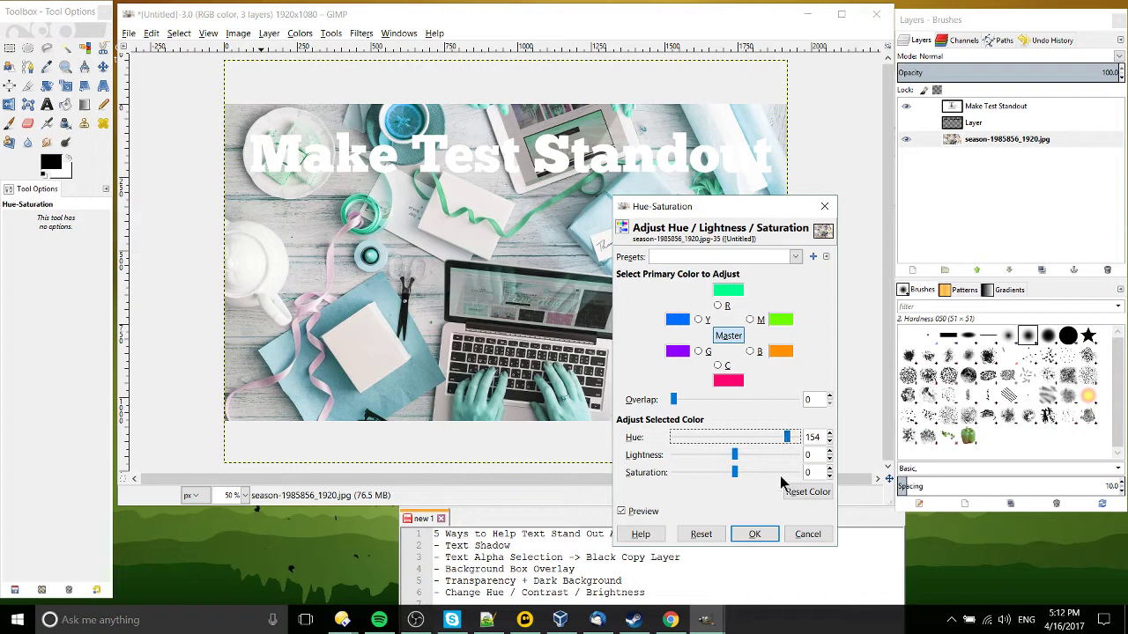
{"action": "left_click", "coordinate": [763, 539]}
Select all the title text with the Text tool and set its colour to a red
{"action": "left_click", "coordinate": [46, 104]}
{"action": "left_click", "coordinate": [486, 146]}
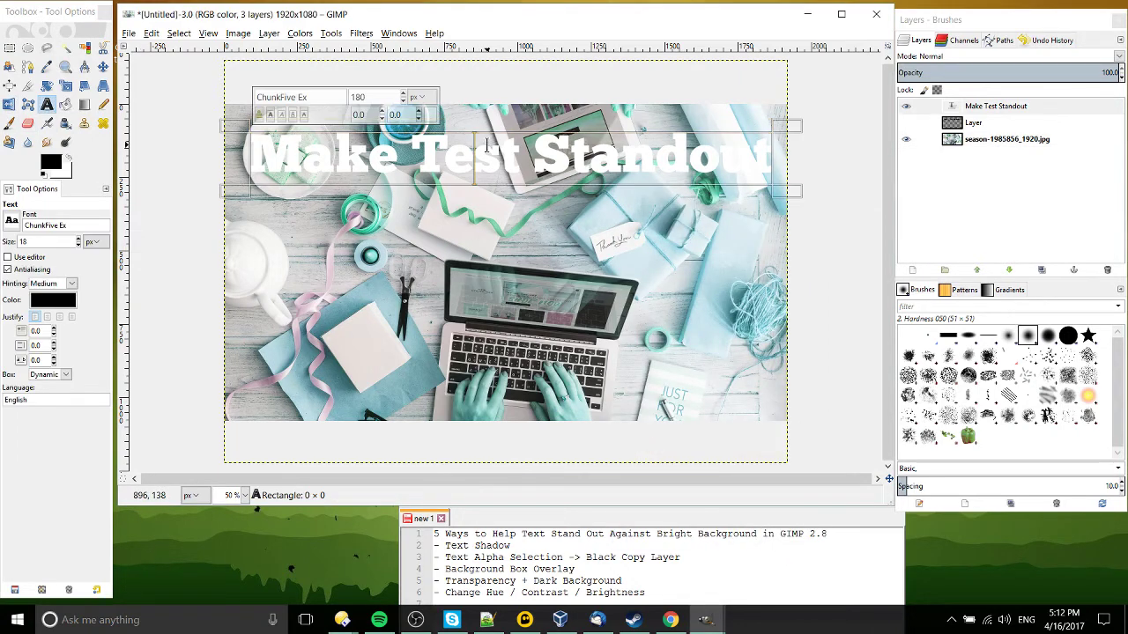
{"action": "key", "text": "ctrl+a"}
{"action": "left_click", "coordinate": [53, 300]}
{"action": "left_click", "coordinate": [88, 253]}
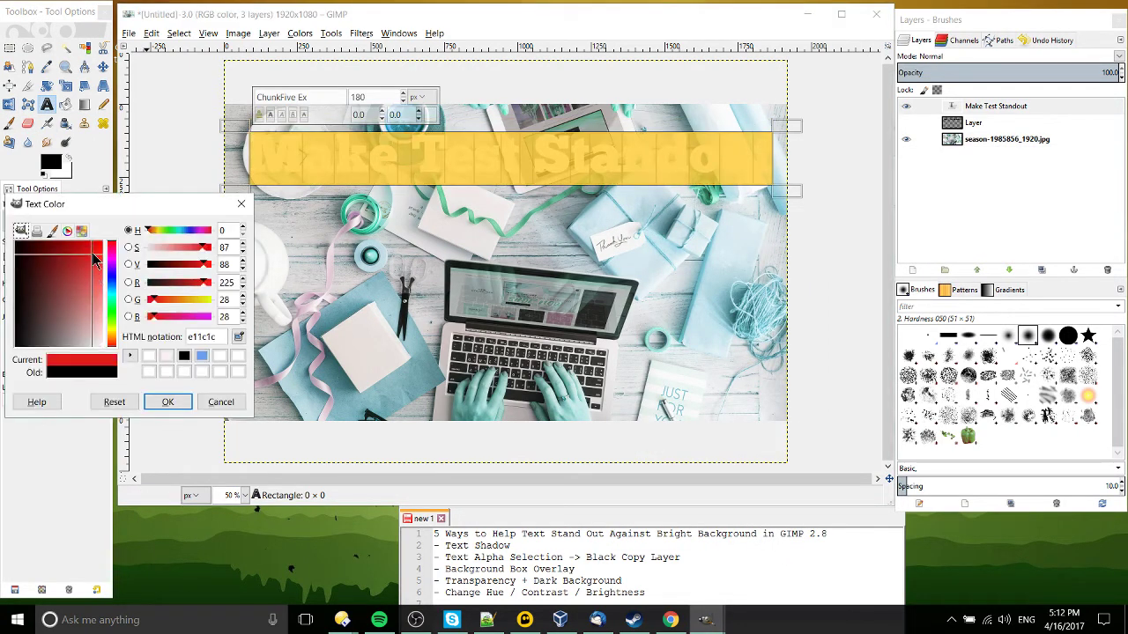
{"action": "left_click", "coordinate": [168, 402]}
{"action": "key", "text": "Escape"}
Reselect the title text and apply another red from the text colour chooser
{"action": "left_click", "coordinate": [384, 133]}
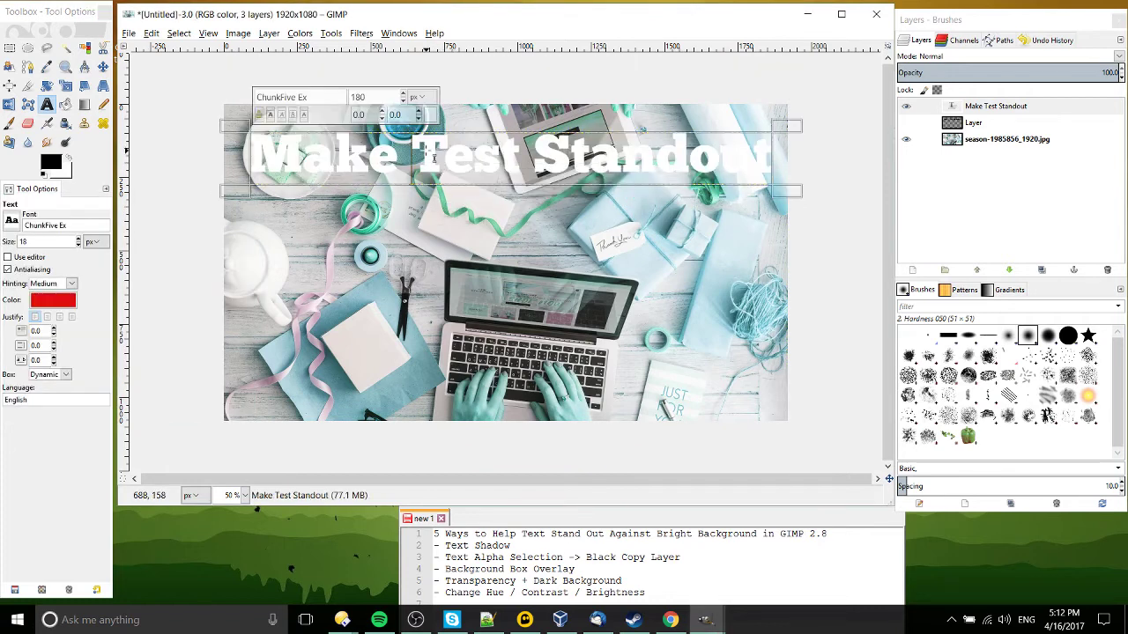
{"action": "key", "text": "ctrl+a"}
{"action": "left_click", "coordinate": [424, 115]}
{"action": "left_click", "coordinate": [404, 74]}
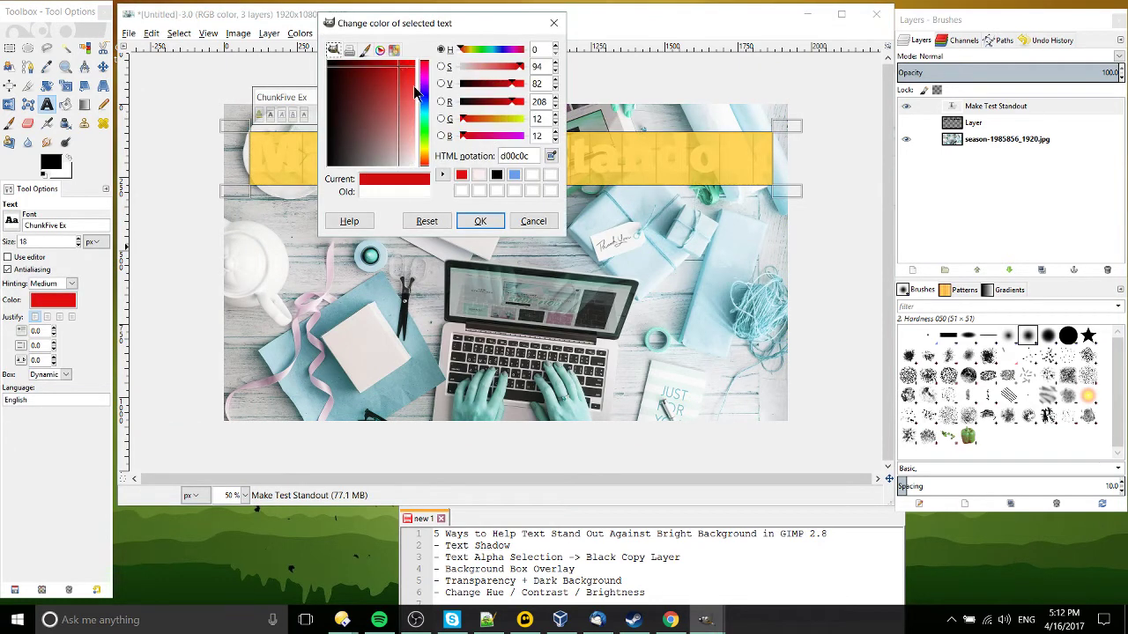
{"action": "left_click", "coordinate": [476, 219]}
{"action": "left_click", "coordinate": [578, 168]}
{"action": "left_click", "coordinate": [508, 174]}
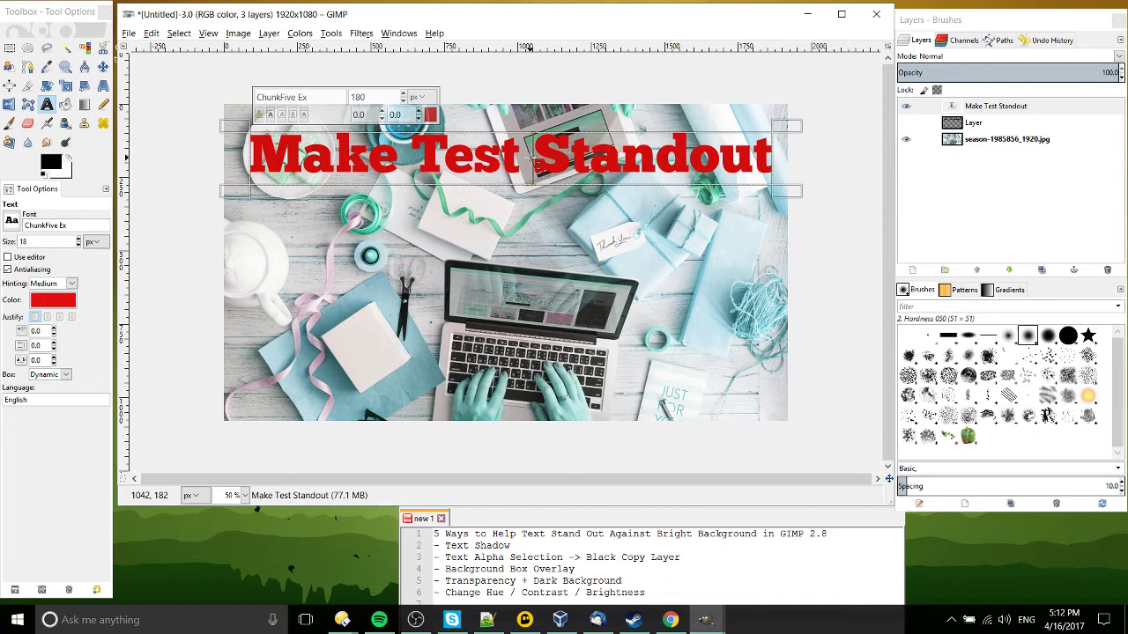
Change the title colour to dark red 941e1e and set the zoom to 33.3%
{"action": "key", "text": "ctrl+a"}
{"action": "left_click", "coordinate": [430, 114]}
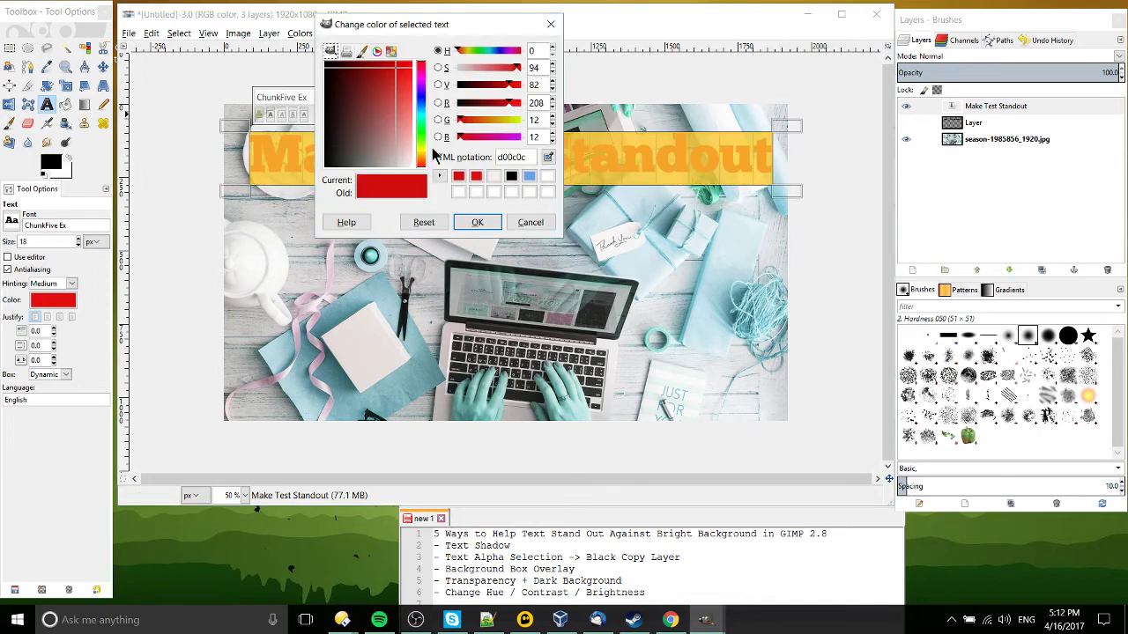
{"action": "left_click", "coordinate": [377, 85]}
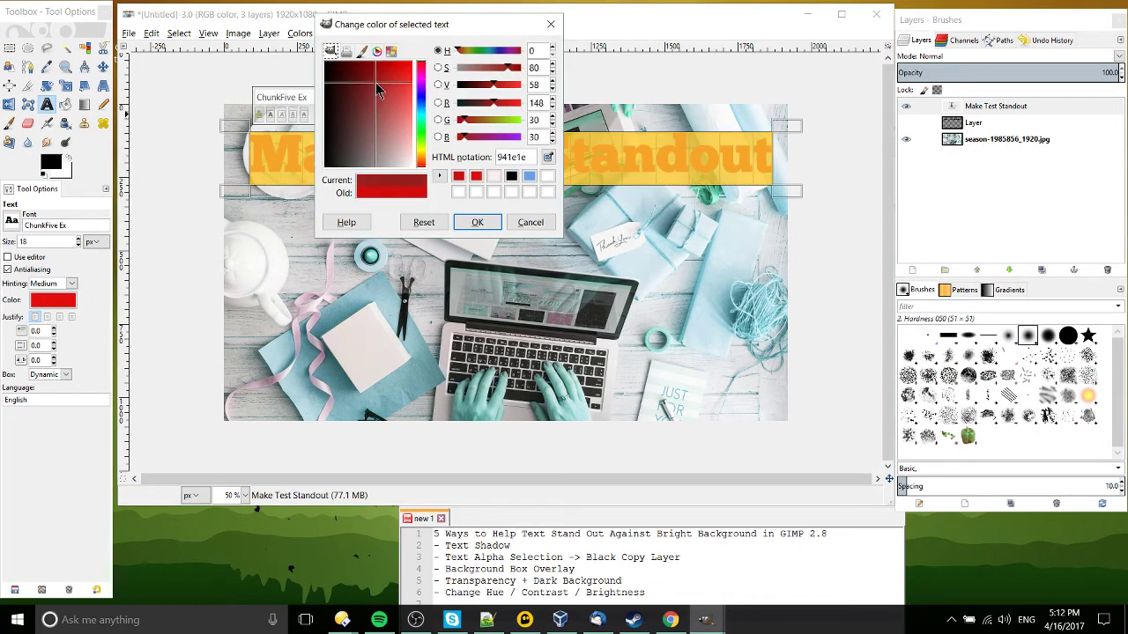
{"action": "left_click", "coordinate": [476, 222]}
{"action": "key", "text": "minus"}
{"action": "key", "text": "minus"}
{"action": "key", "text": "minus"}
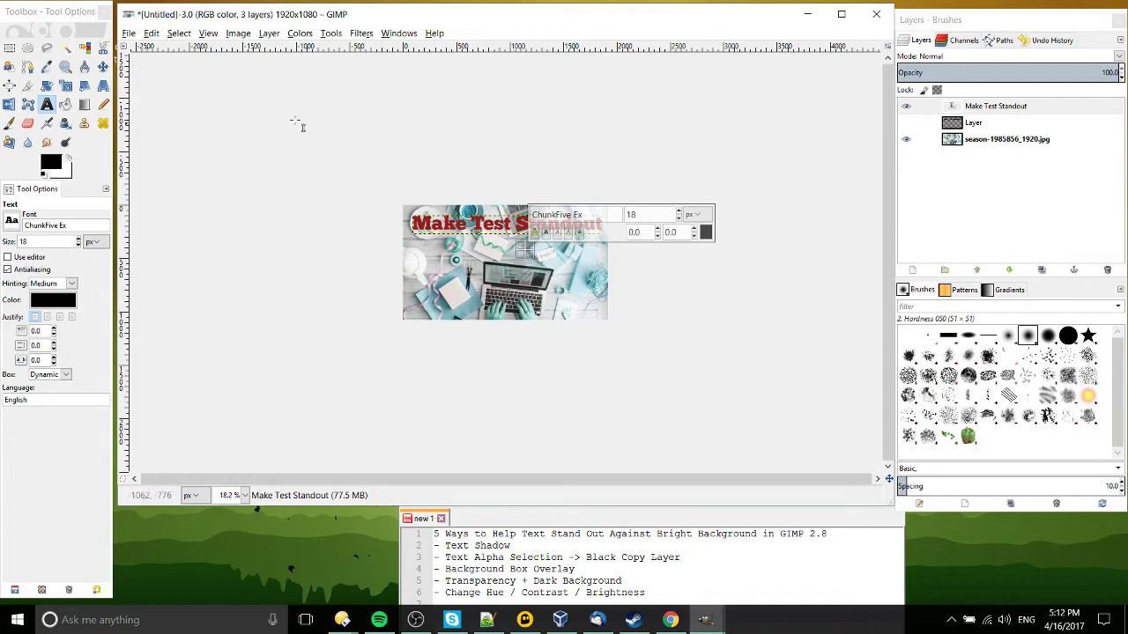
{"action": "key", "text": "plus"}
{"action": "key", "text": "plus"}
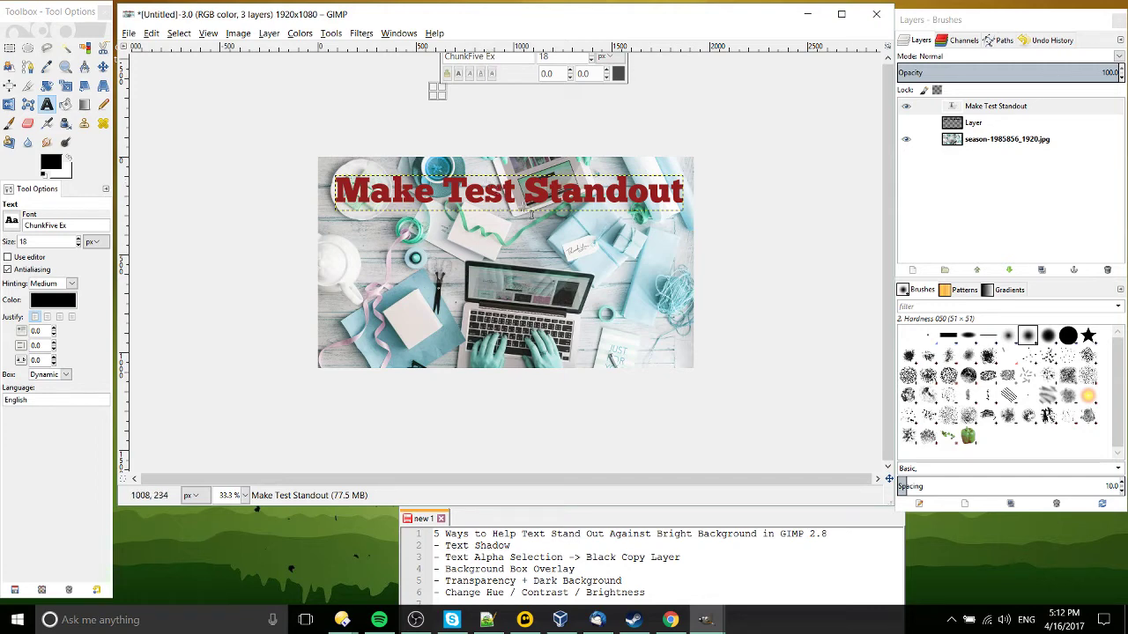
Darken the desk photo layer with Brightness-Contrast brightness -32
{"action": "left_click", "coordinate": [957, 140]}
{"action": "left_click", "coordinate": [299, 32]}
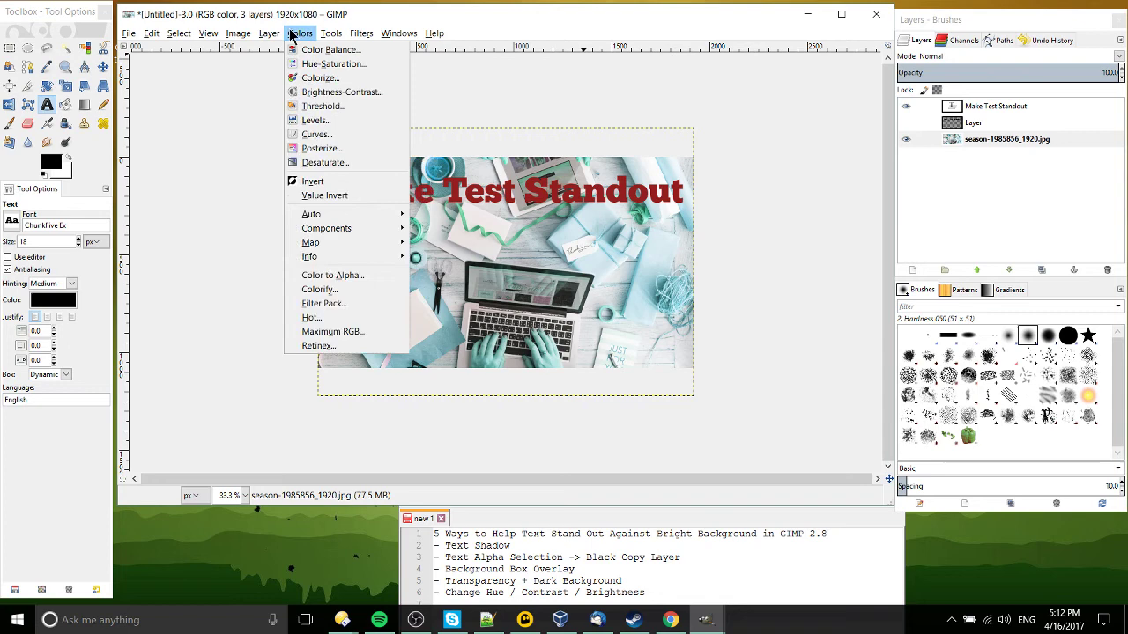
{"action": "left_click", "coordinate": [313, 91]}
{"action": "left_click_drag", "start_coordinate": [742, 308], "coordinate": [724, 305]}
{"action": "left_click", "coordinate": [760, 384]}
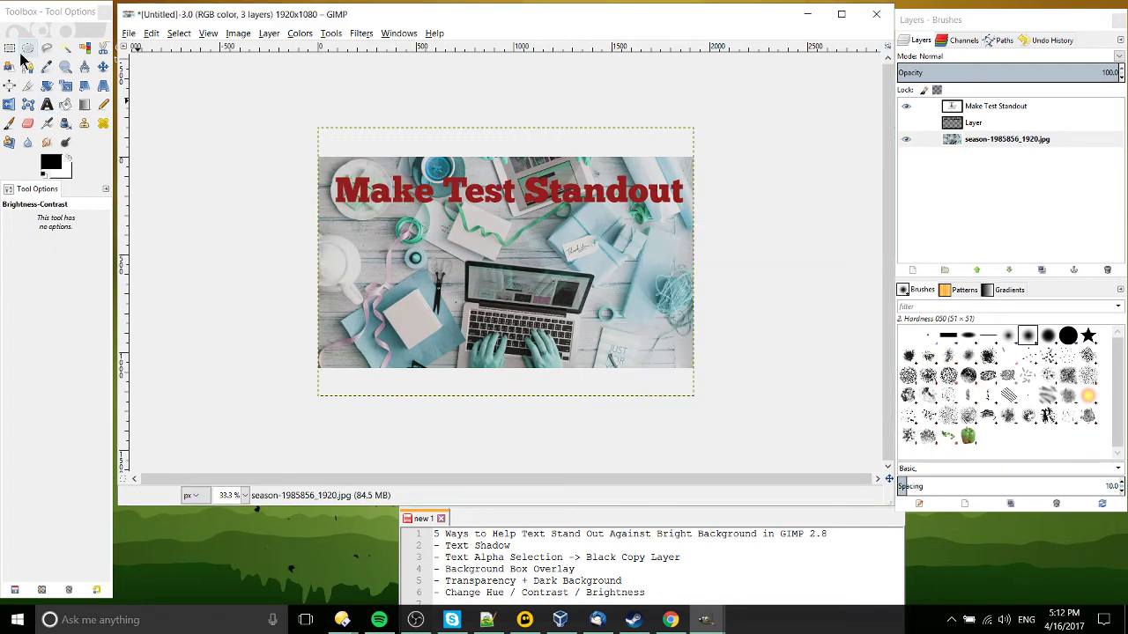
Select all the title text and give it a light red colour
{"action": "left_click", "coordinate": [990, 106]}
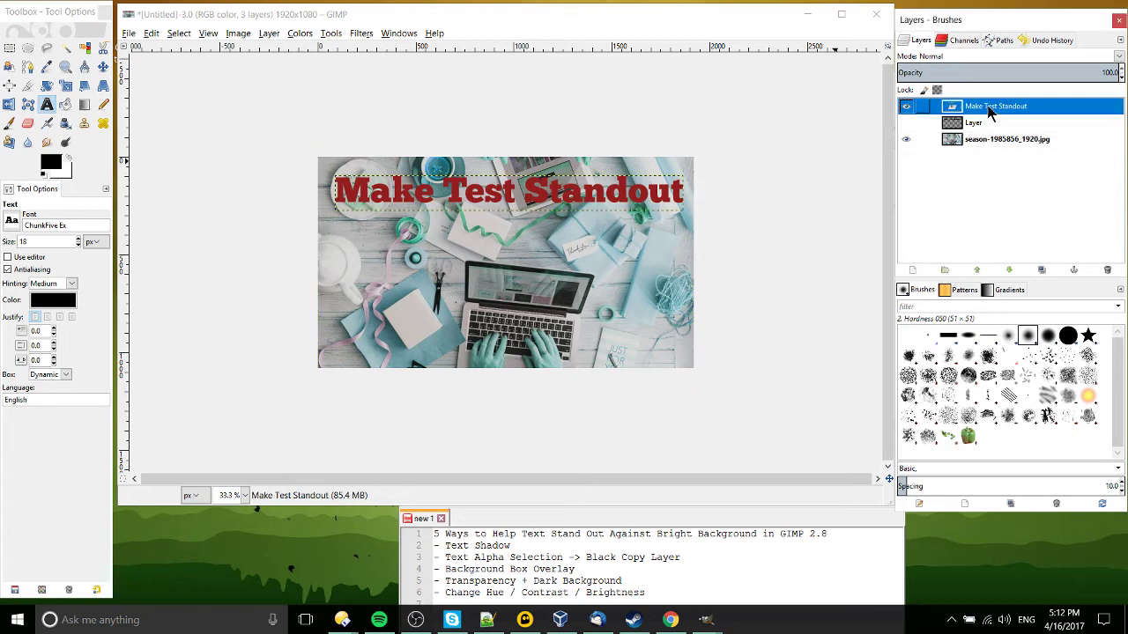
{"action": "left_click", "coordinate": [496, 209]}
{"action": "key", "text": "ctrl+a"}
{"action": "left_click", "coordinate": [516, 157]}
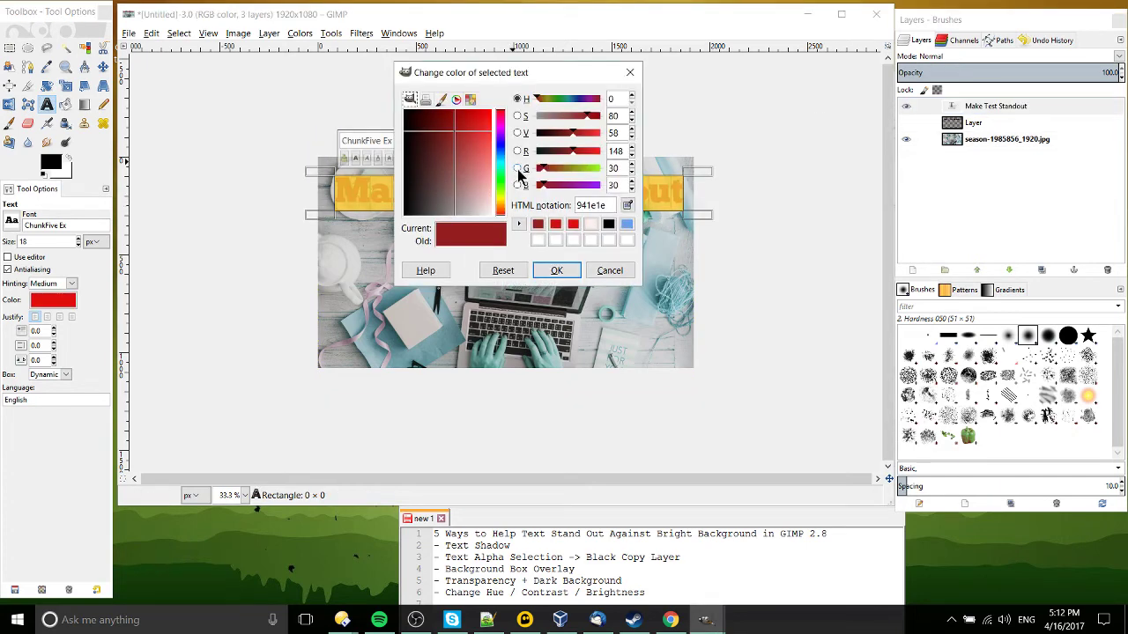
{"action": "left_click_drag", "start_coordinate": [470, 156], "coordinate": [483, 167]}
{"action": "left_click", "coordinate": [557, 271]}
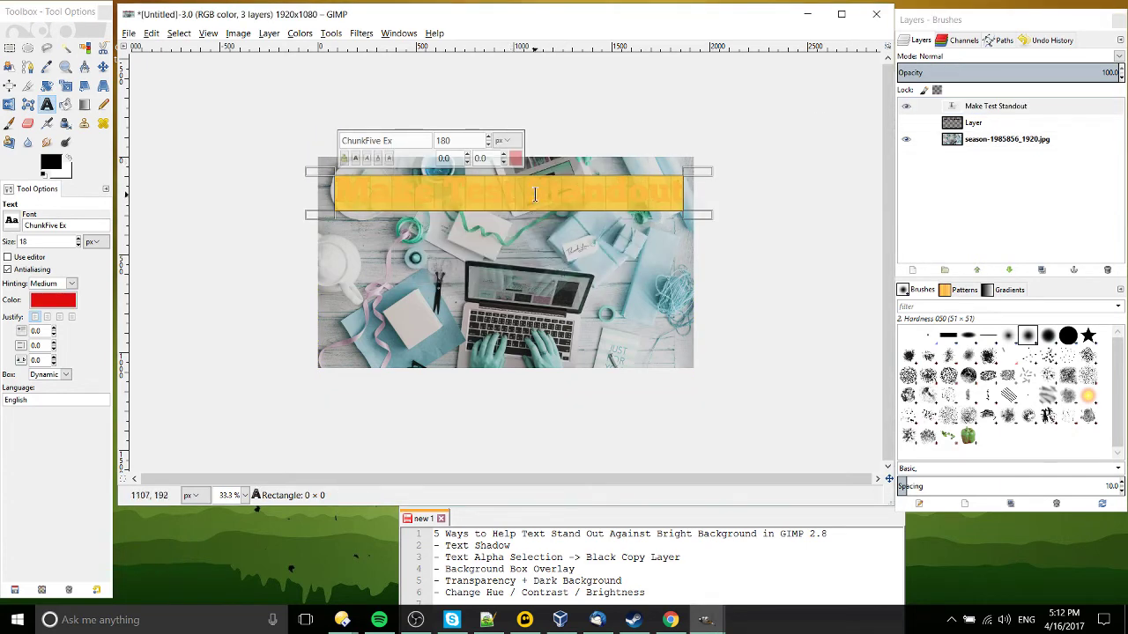
Refine the title colour to the brighter coral red ff5656
{"action": "key", "text": "ctrl+a"}
{"action": "left_click", "coordinate": [516, 158]}
{"action": "left_click_drag", "start_coordinate": [472, 183], "coordinate": [491, 141]}
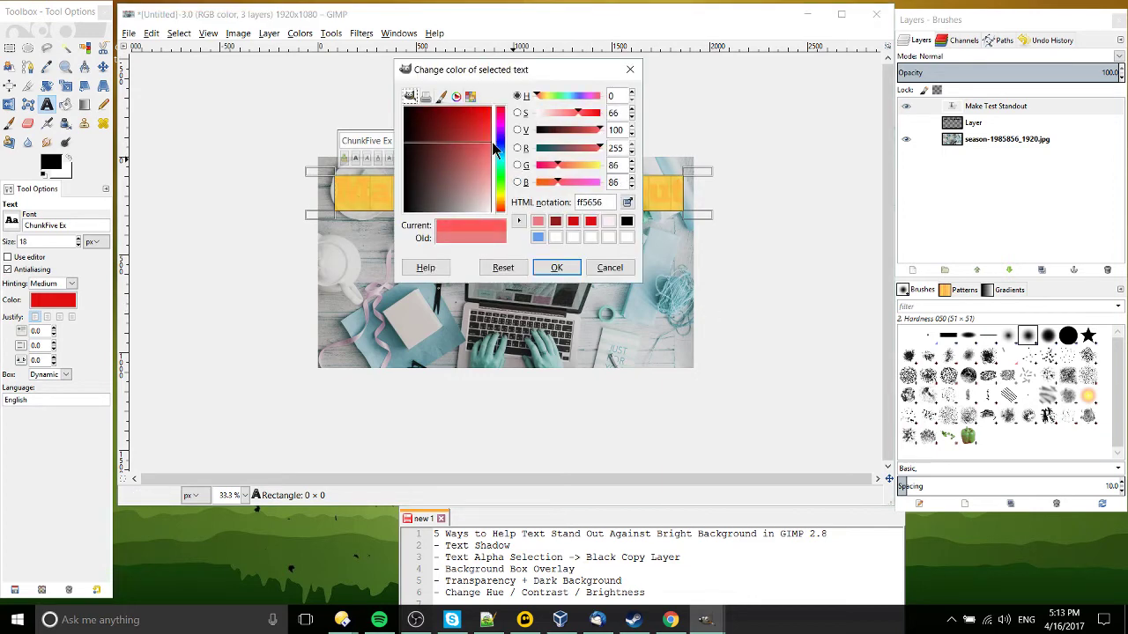
{"action": "left_click", "coordinate": [557, 267]}
{"action": "scroll", "coordinate": [483, 235], "scroll_direction": "up", "scroll_amount": 1}
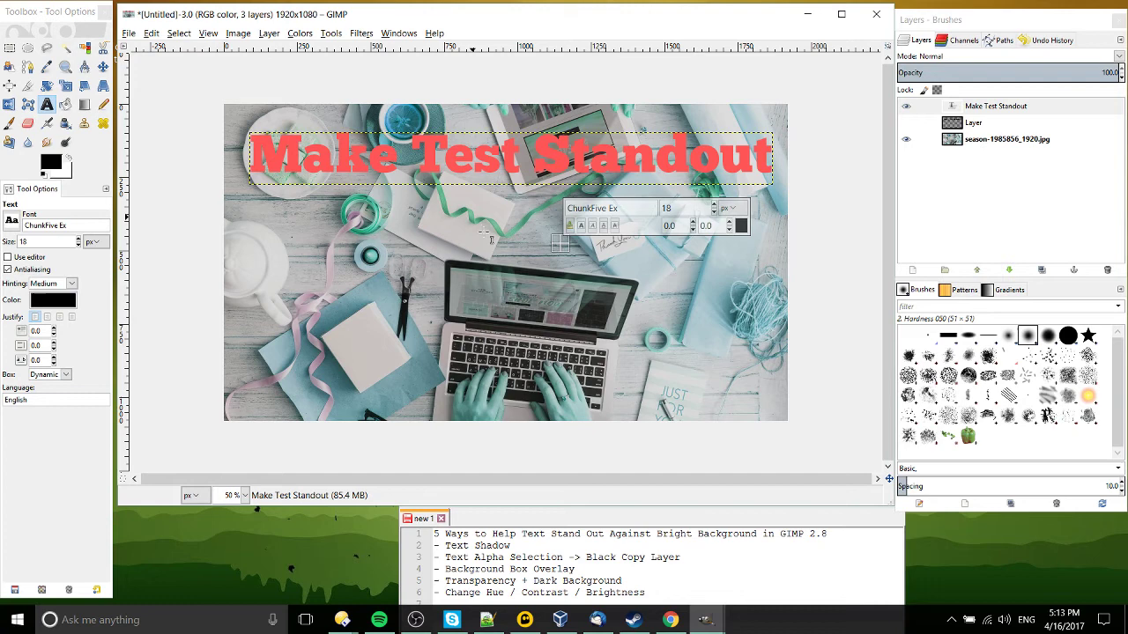
{"action": "key", "text": "r"}
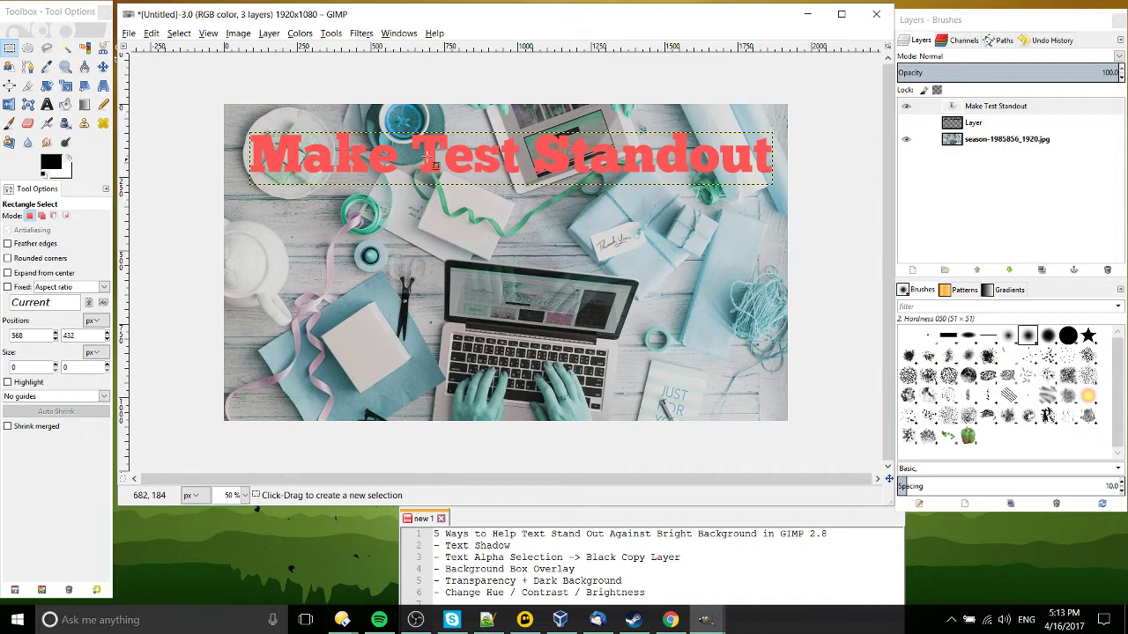
Rerun the Drop Shadow filter on the red title layer and zoom out to view the result
{"action": "key", "text": "t"}
{"action": "left_click", "coordinate": [464, 125]}
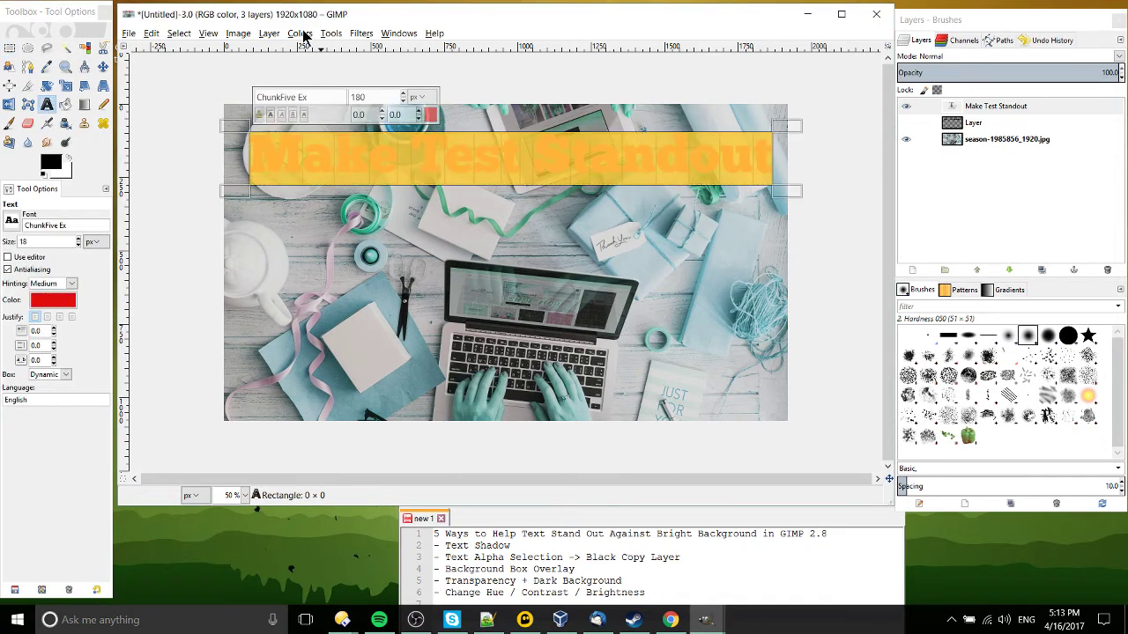
{"action": "left_click", "coordinate": [361, 32]}
{"action": "left_click", "coordinate": [405, 47]}
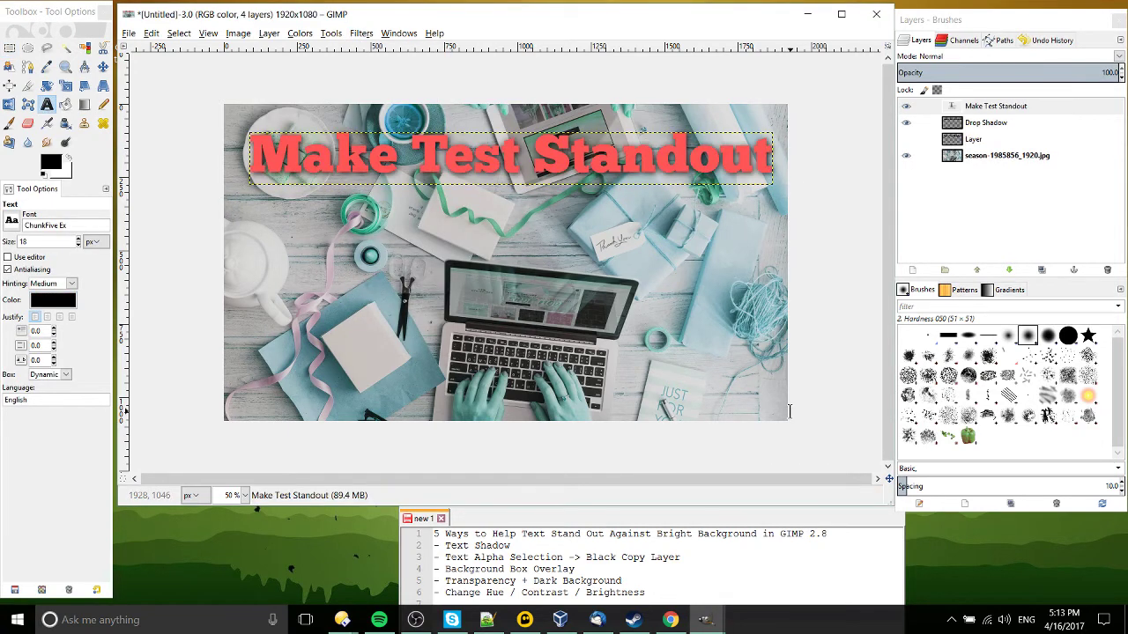
{"action": "key", "text": "minus"}
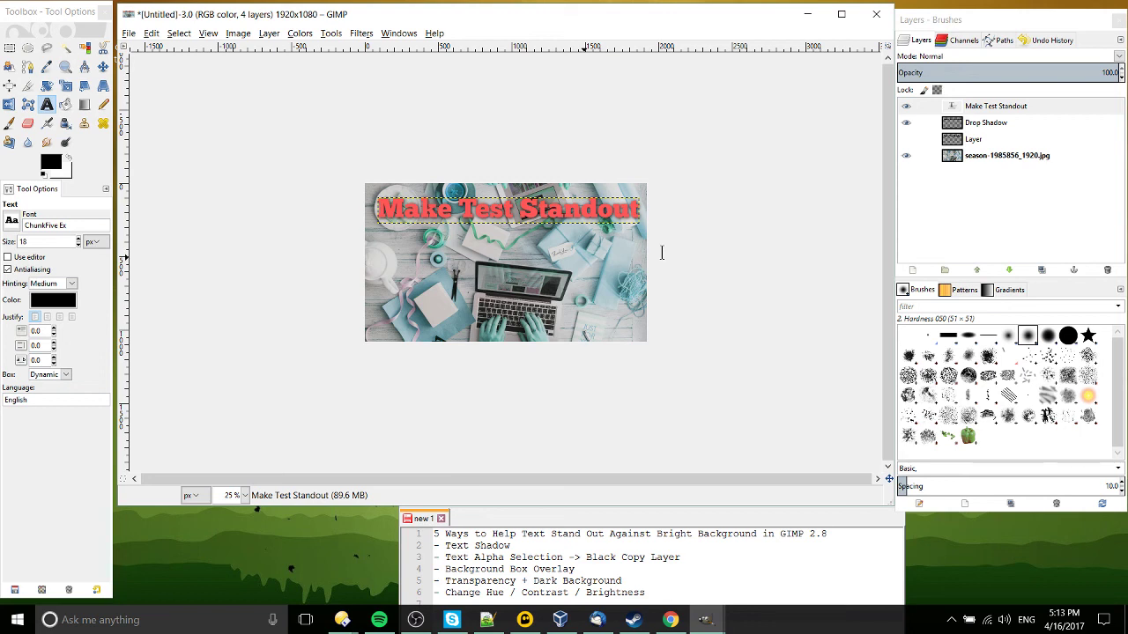
{"action": "left_click", "coordinate": [952, 620]}
{"action": "right_click", "coordinate": [937, 592]}
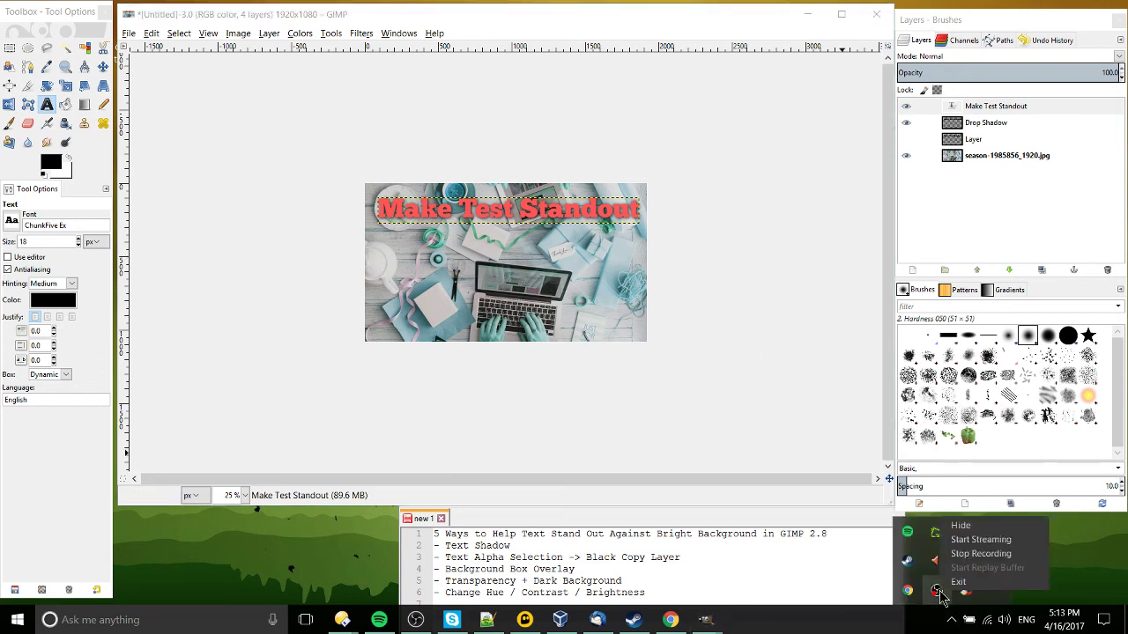